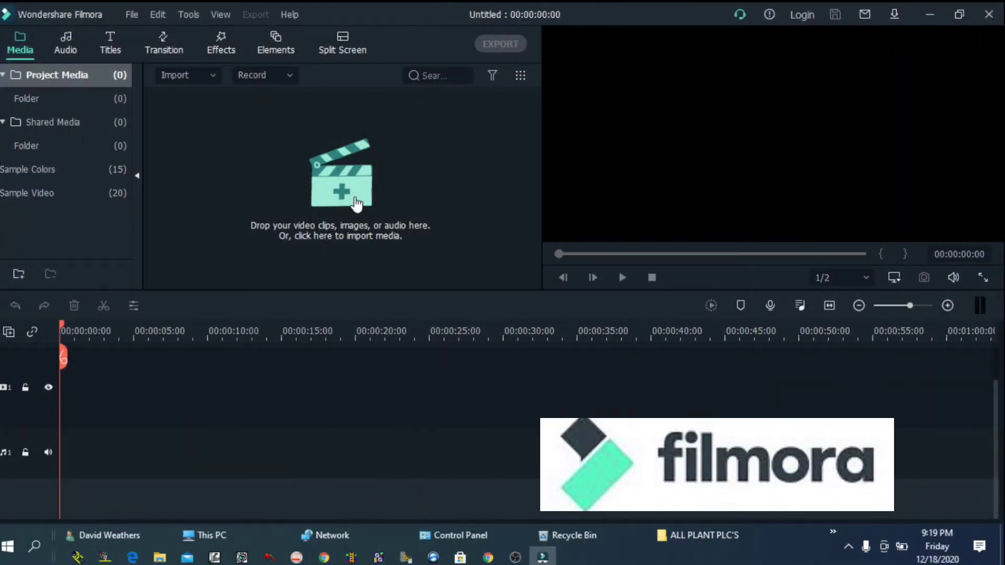
Import the lion, trees and winter photos into the media library
click(352, 197)
drag(448, 213, 175, 230)
click(366, 332)
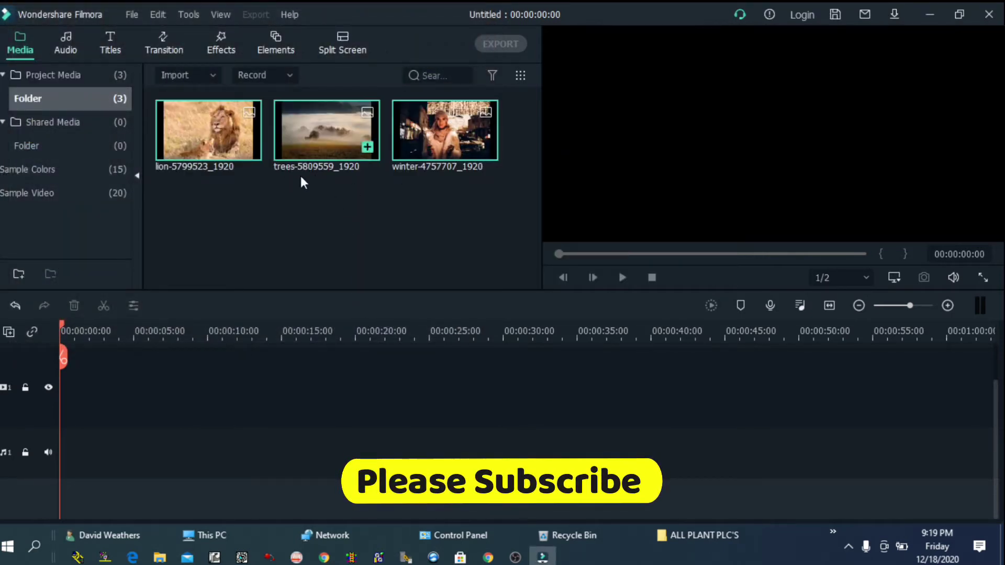
Place the three photos on video track 1 and apply Crop to Fit
drag(210, 140, 62, 394)
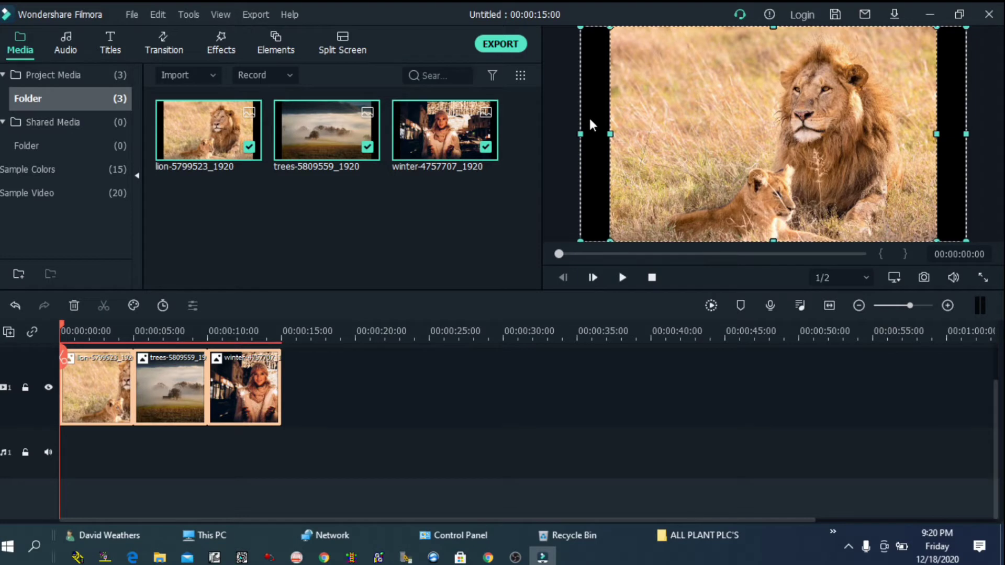
right_click(164, 398)
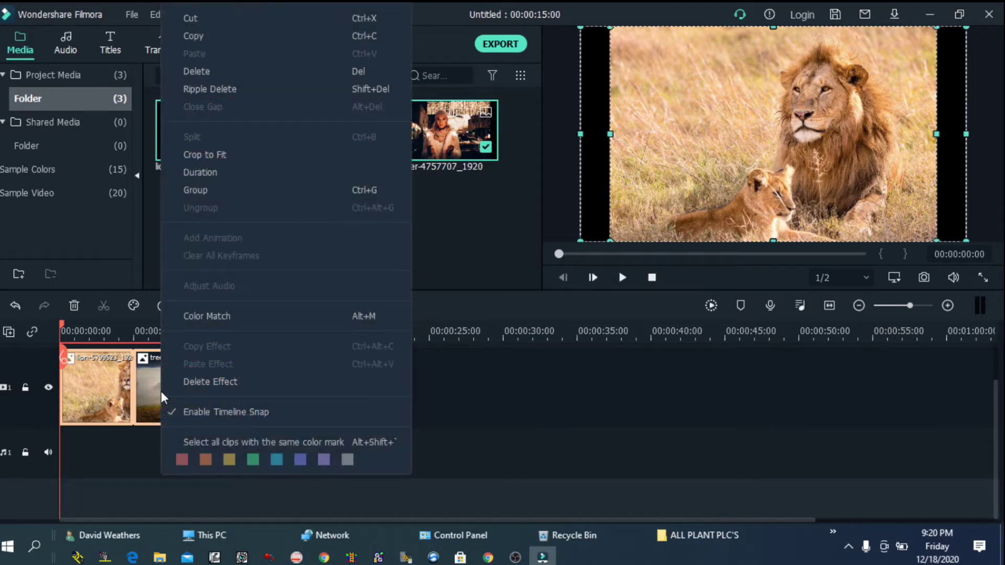
click(208, 160)
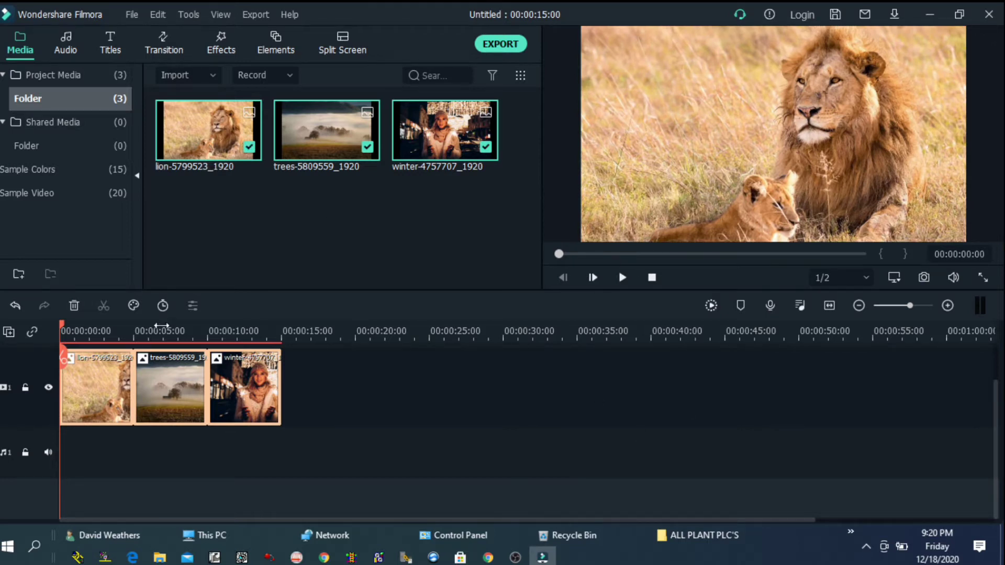
Take a snapshot of the lion, trees and winter clips
click(96, 330)
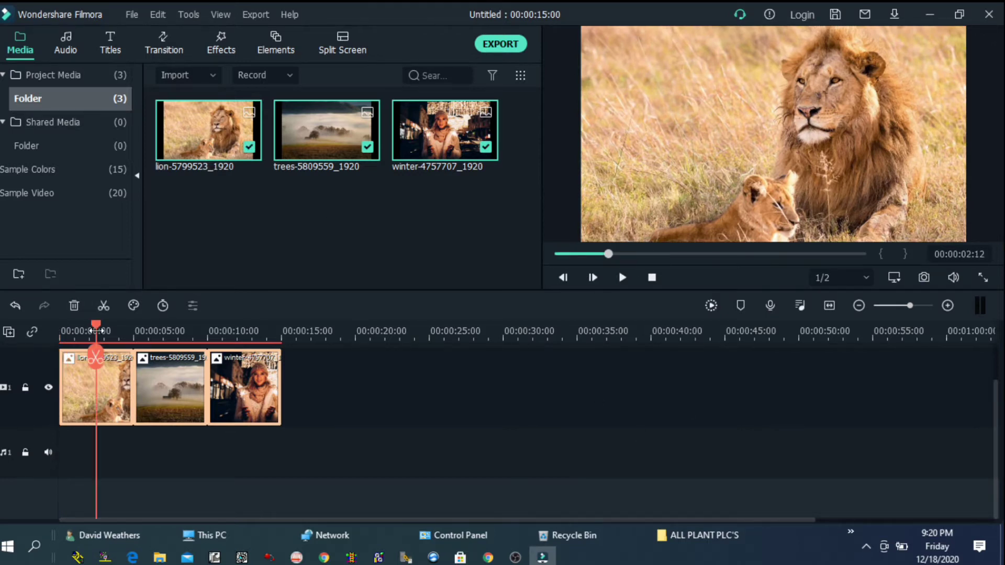
click(924, 279)
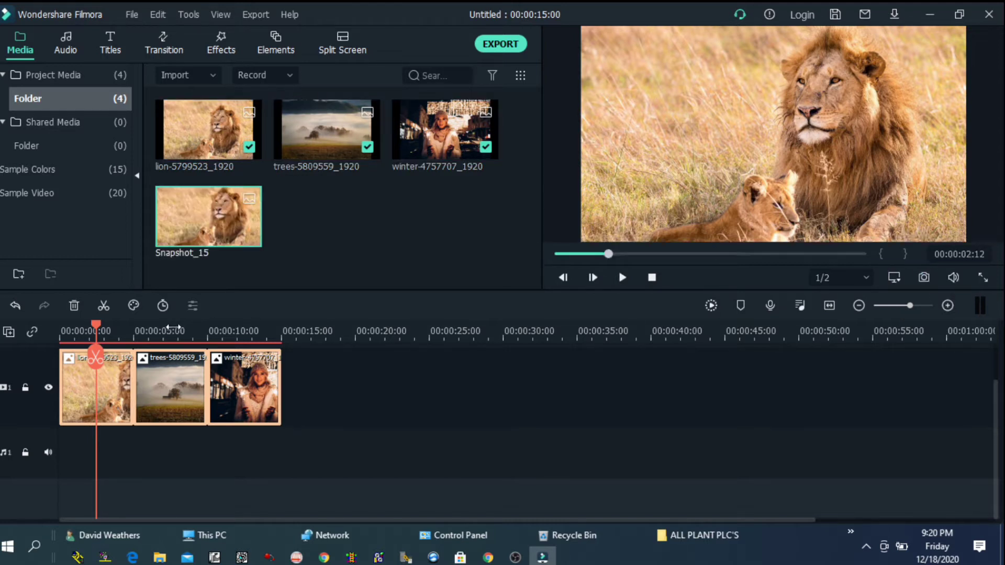
click(174, 329)
click(924, 279)
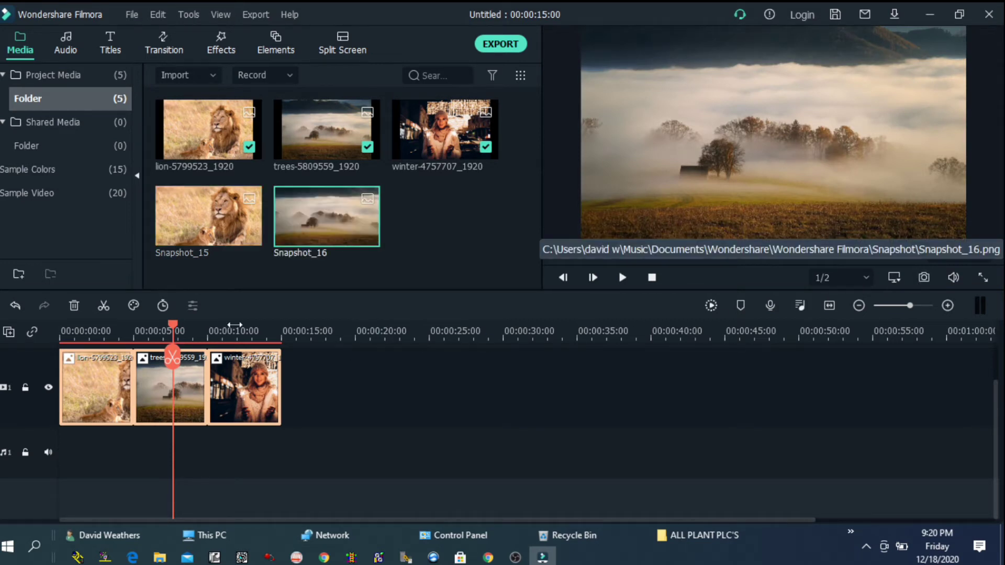
click(234, 327)
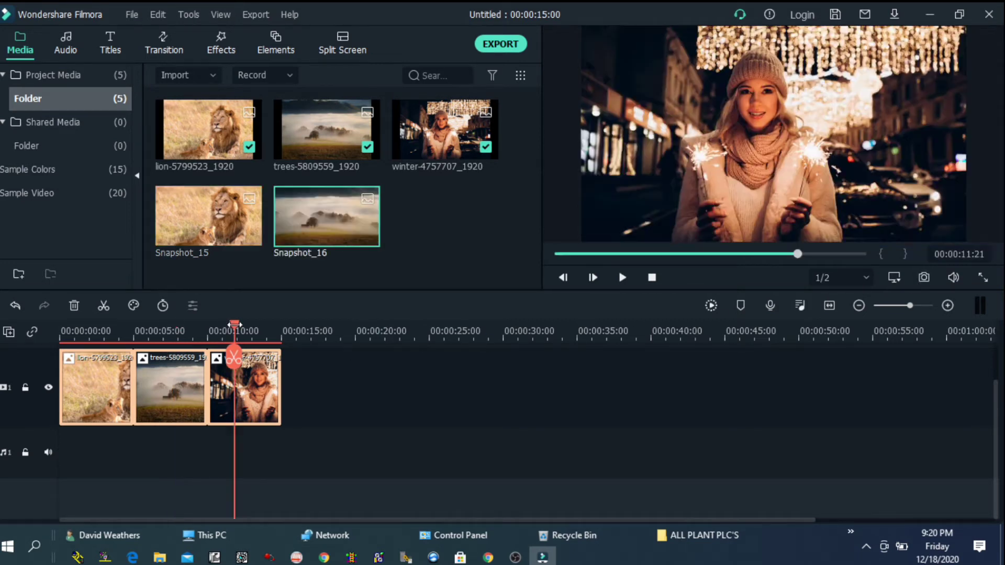
click(924, 279)
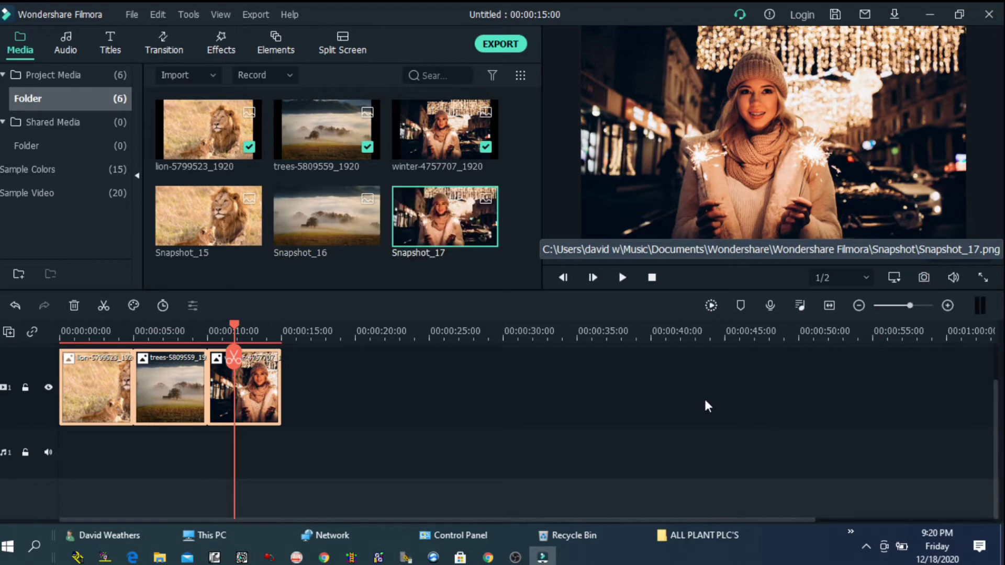
Delete the original clips and photos, then put Snapshot_15, Snapshot_16 and Snapshot_17 on the timeline
key(ctrl+a)
key(Delete)
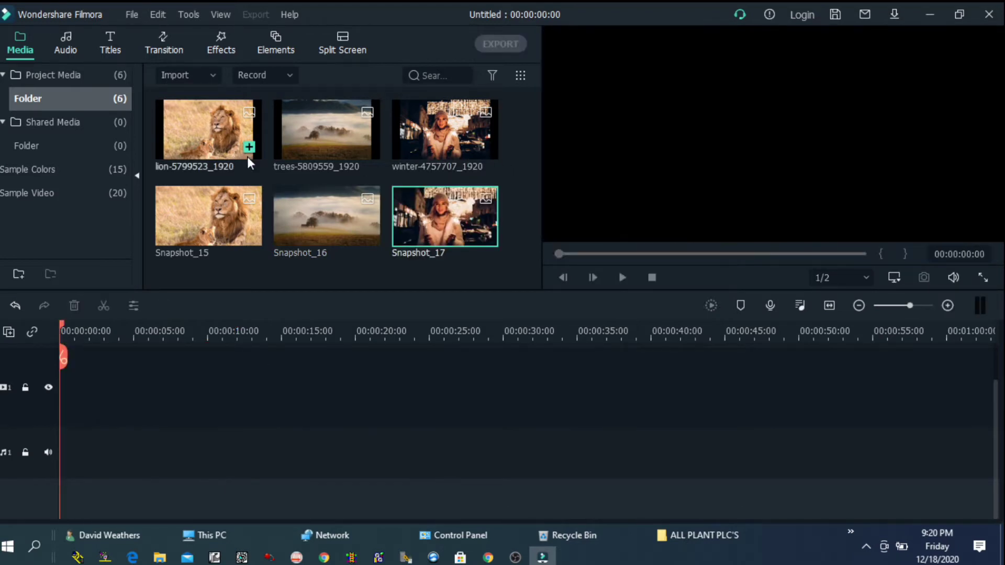
key(Delete)
click(537, 287)
click(246, 125)
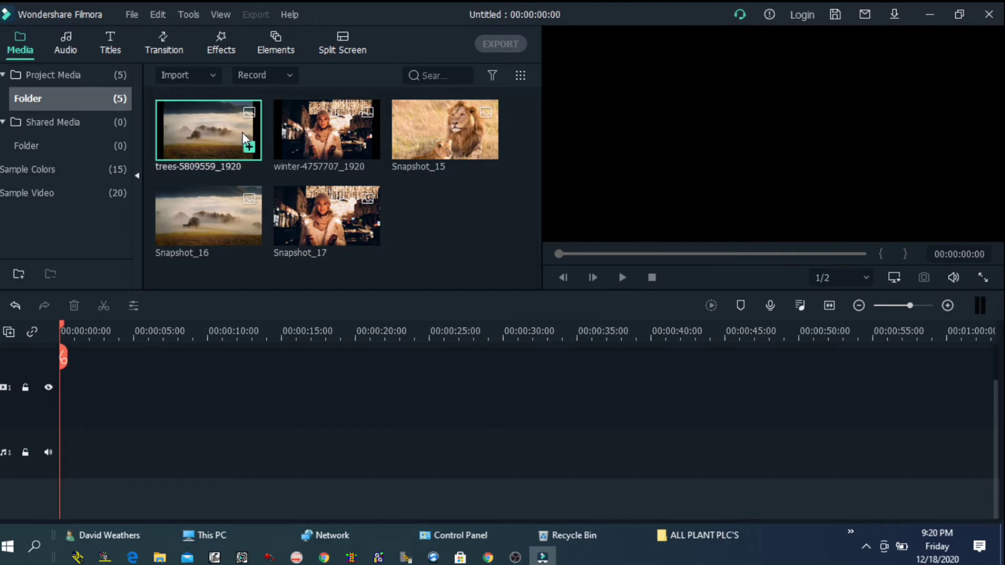
key(Delete)
click(505, 284)
drag(473, 191, 81, 424)
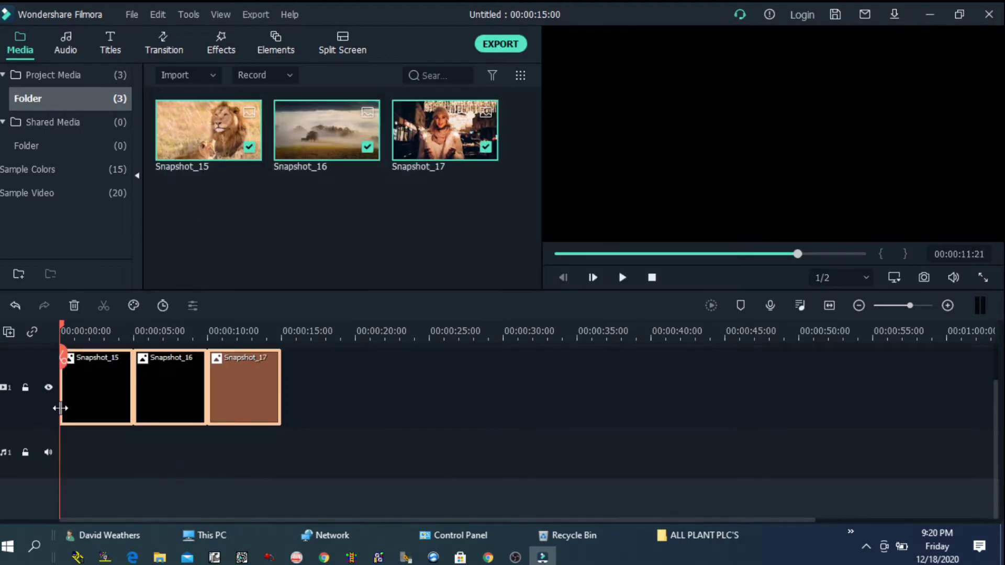
Change the snapshot clips' duration from 00:00:05:00 to 00:00:02:00 and zoom the timeline in
right_click(102, 392)
click(134, 169)
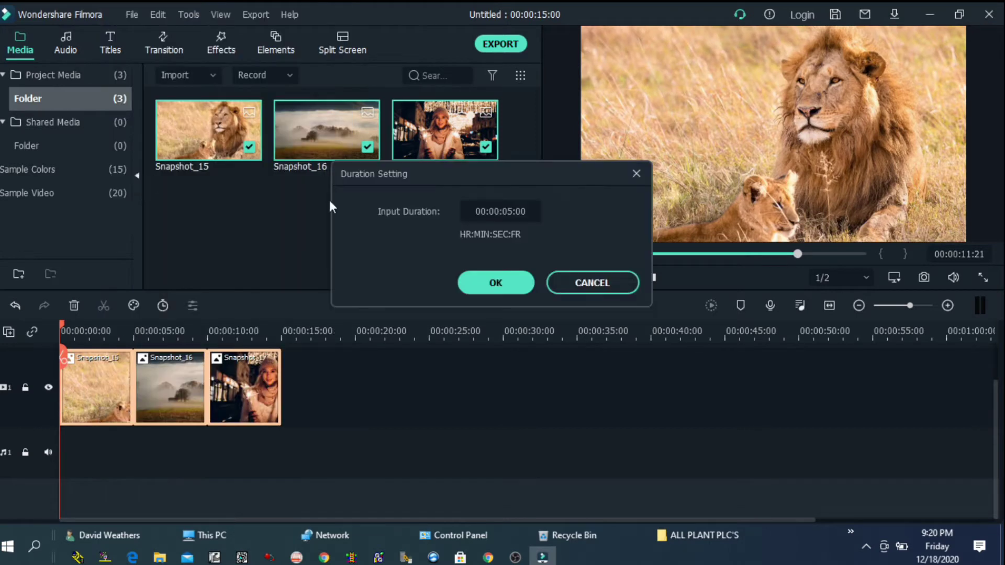
double_click(518, 211)
click(513, 211)
key(BackSpace)
text(2)
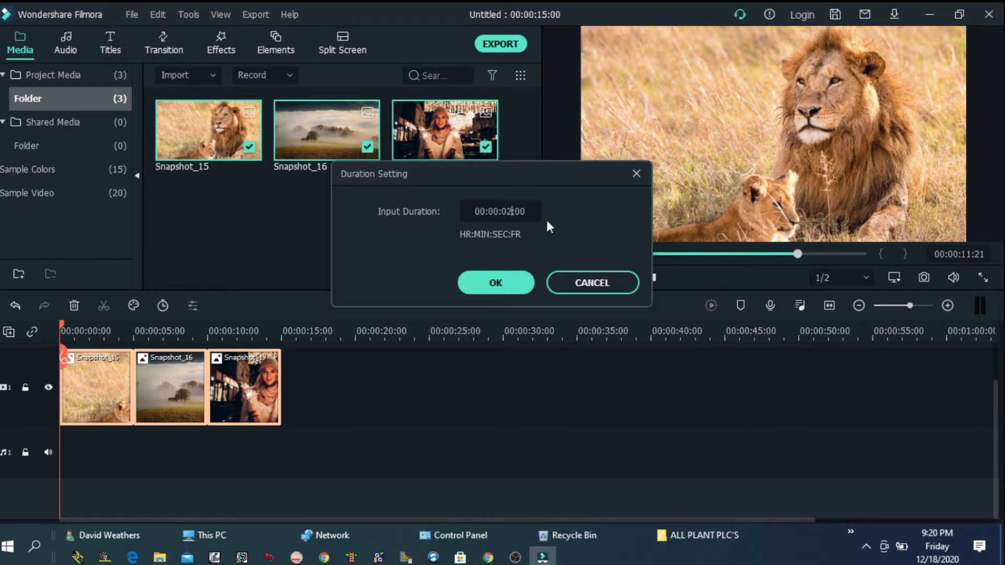
click(500, 283)
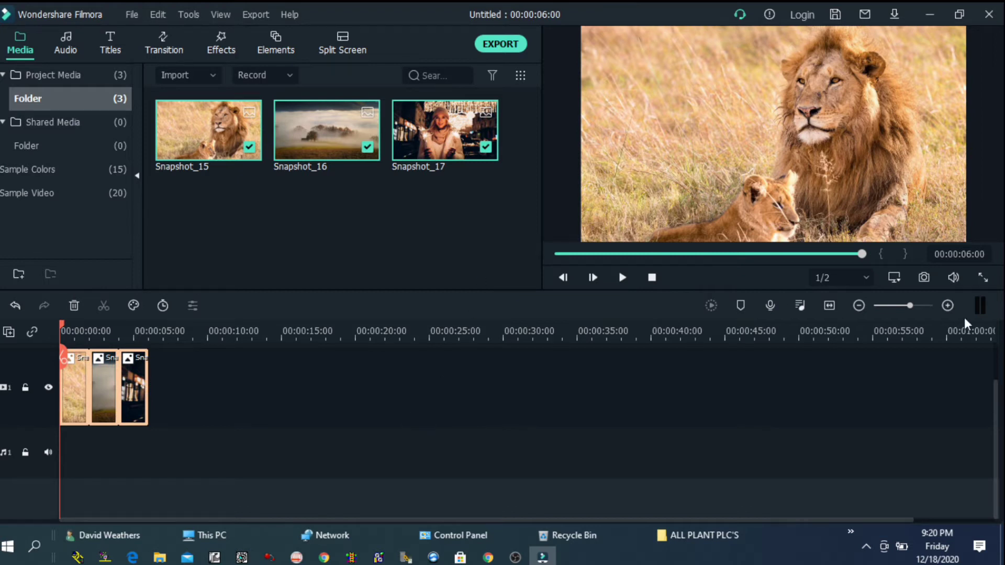
drag(909, 308, 917, 308)
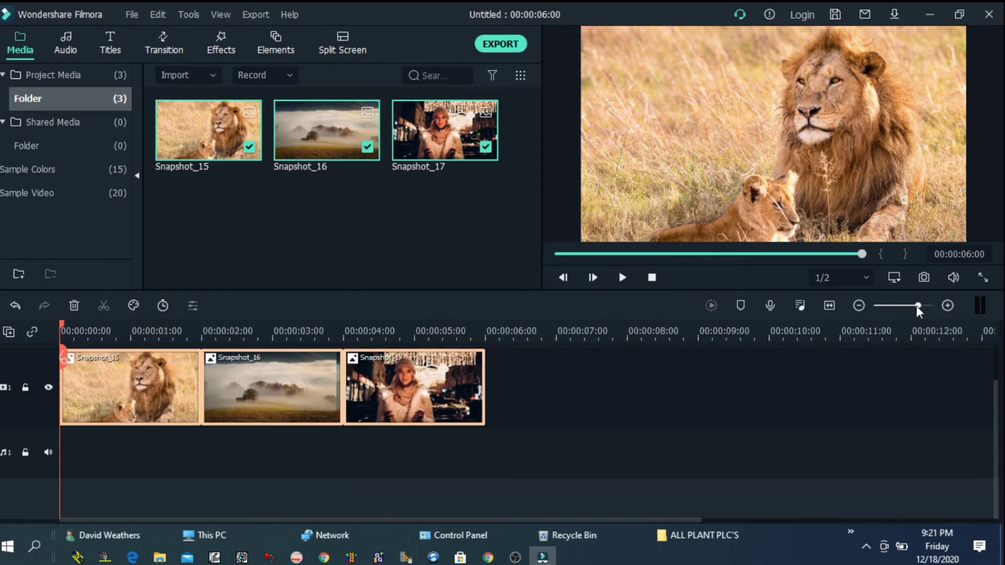
scroll(756, 457, up, 2)
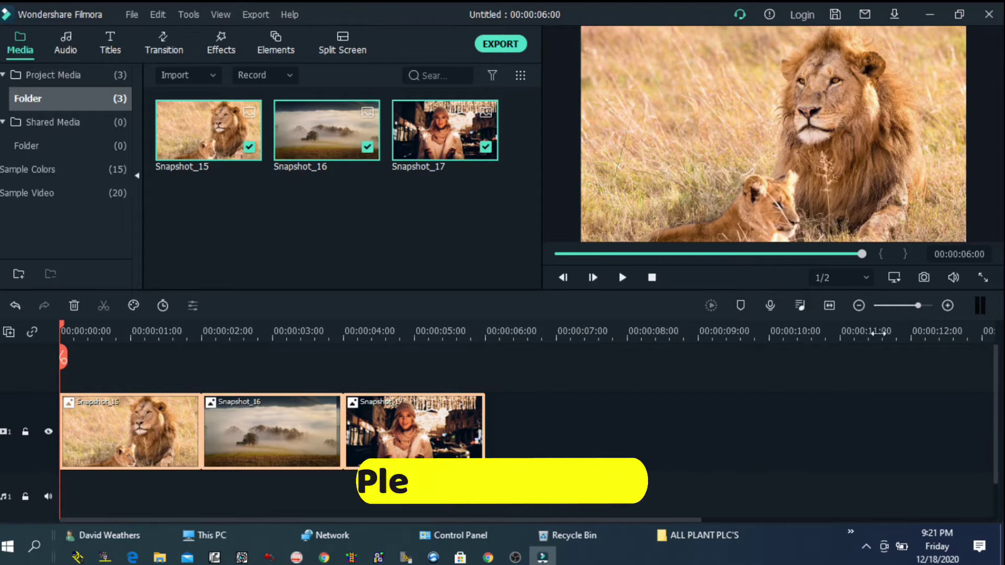
drag(917, 306, 919, 306)
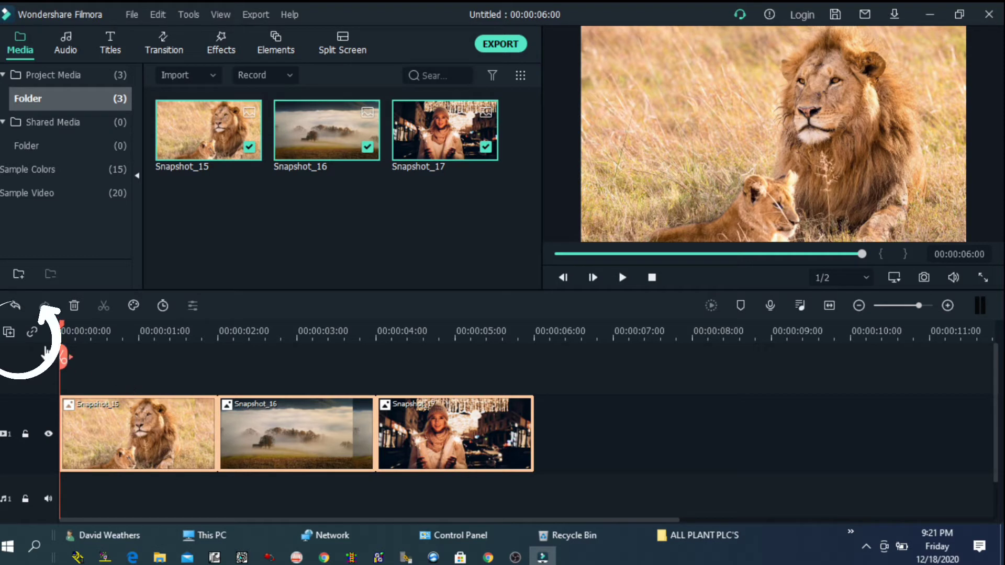
Add two more video tracks above track 1
click(10, 333)
click(42, 356)
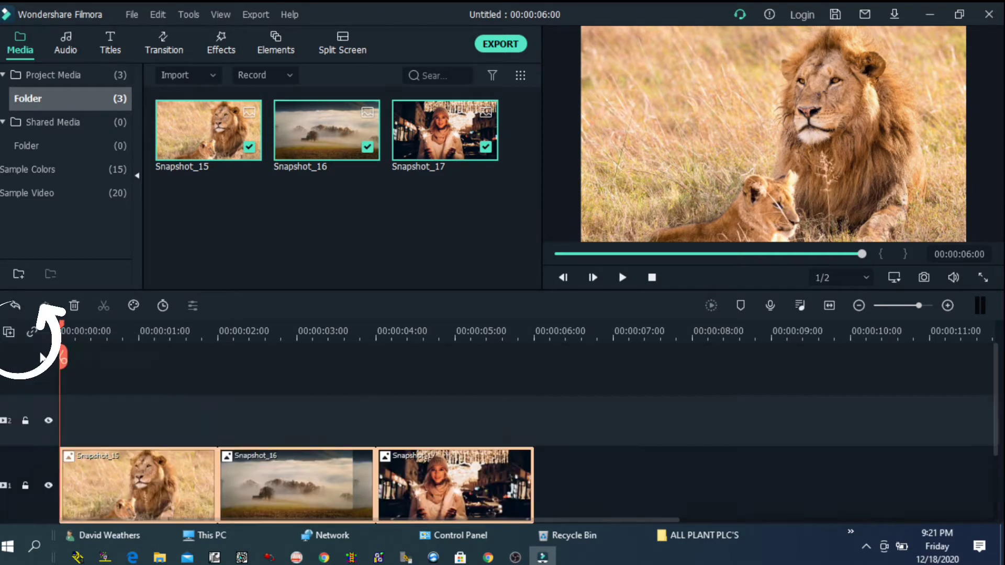
click(9, 332)
click(41, 354)
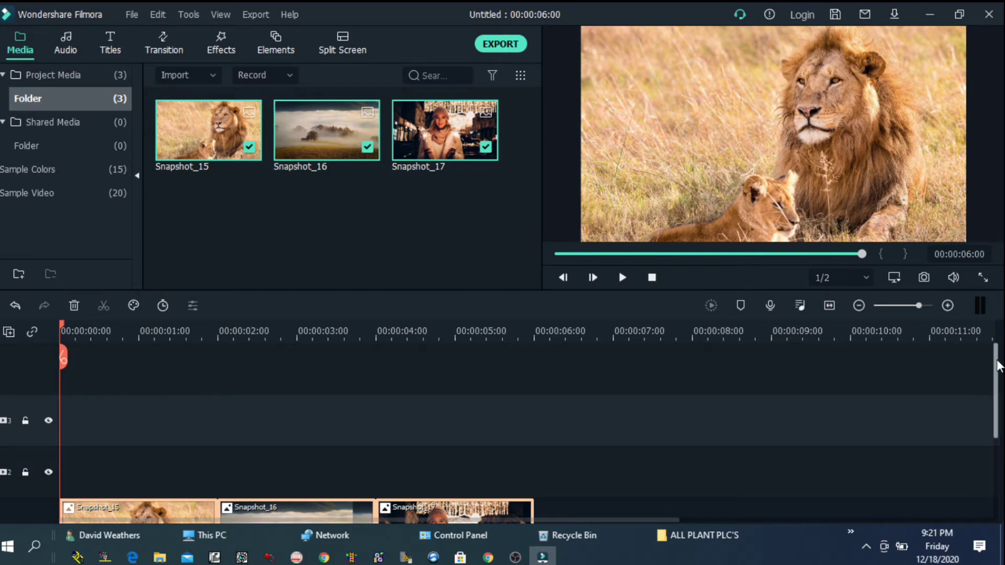
Enlarge the timeline panel upward and select the three clips on track 1
drag(999, 366, 997, 381)
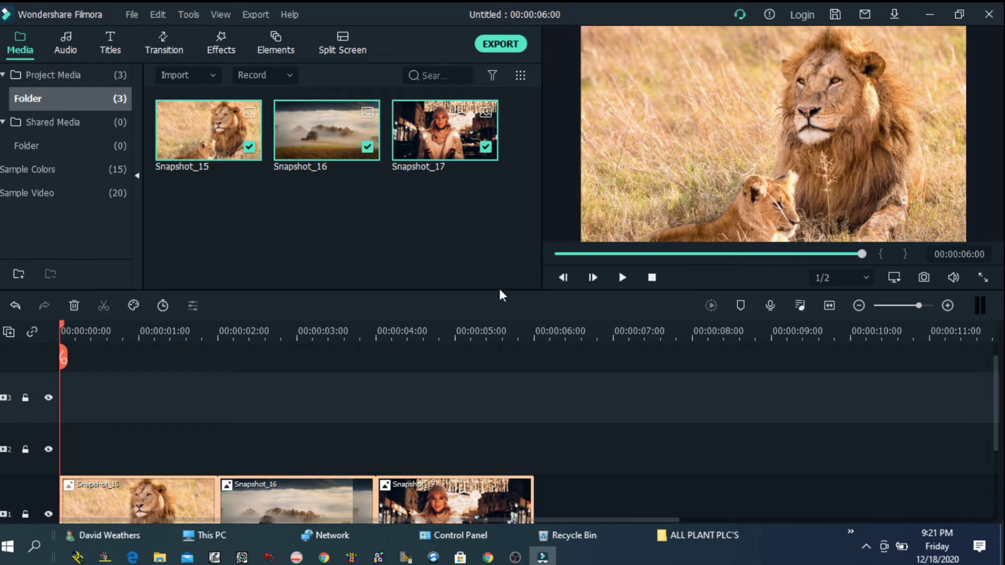
drag(500, 290, 496, 242)
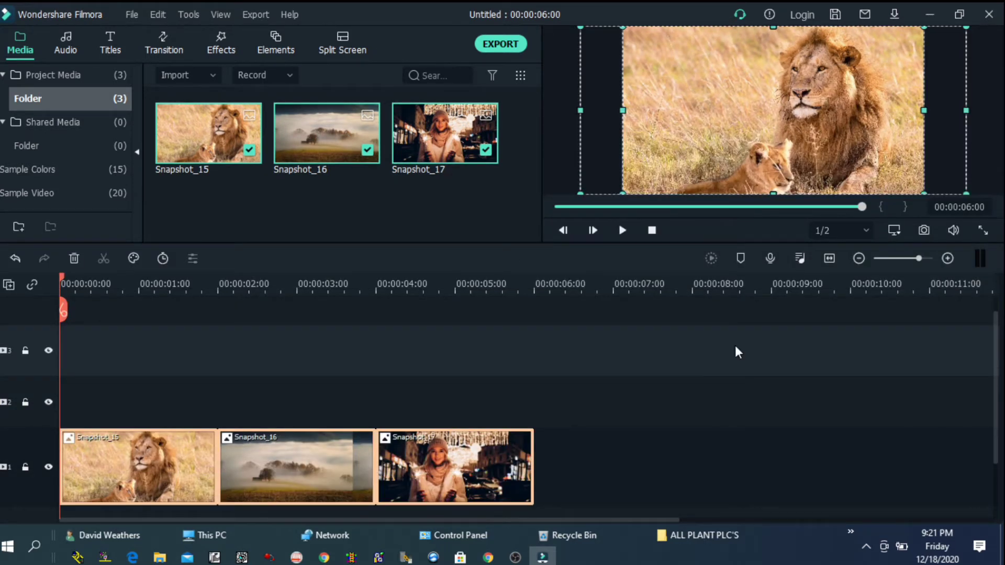
drag(605, 447, 68, 455)
Copy the three track-1 clips and paste the duplicates onto track 3
right_click(166, 467)
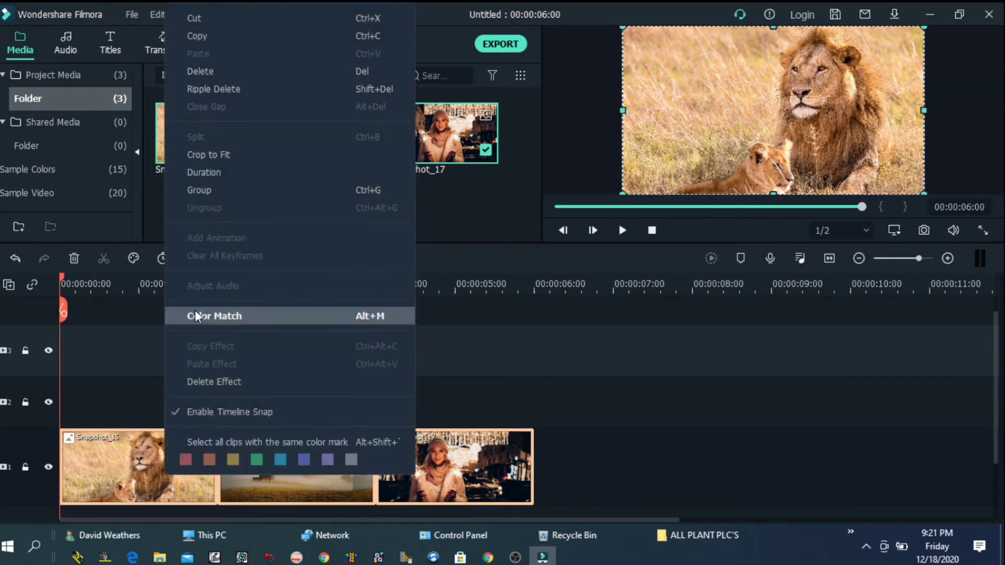
click(208, 38)
click(25, 468)
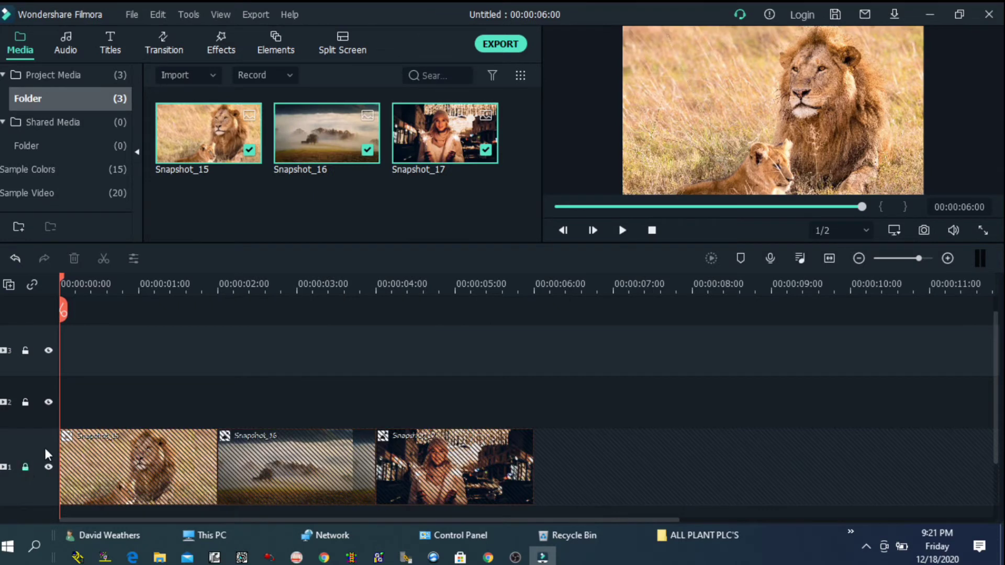
right_click(79, 355)
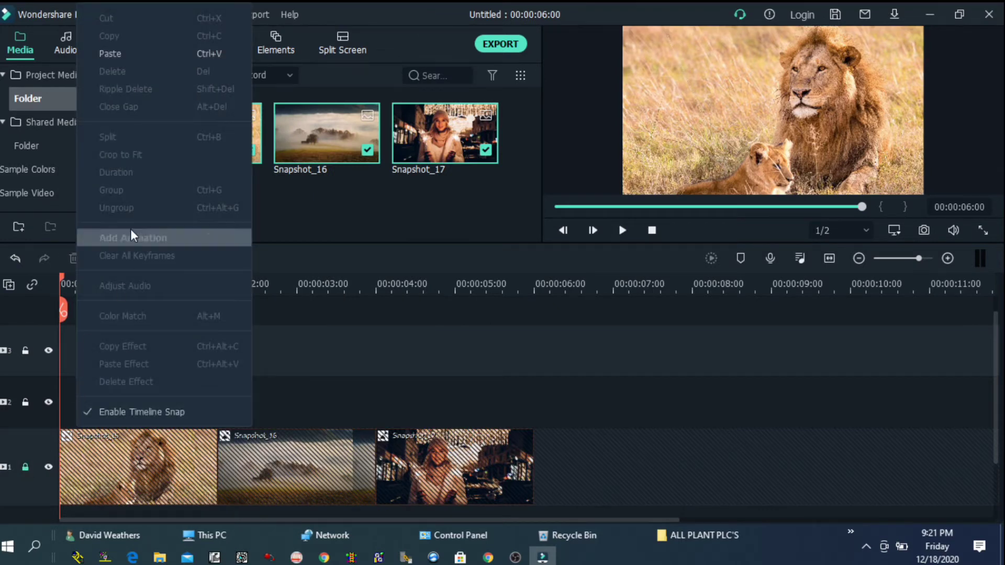
click(127, 62)
drag(151, 419, 143, 364)
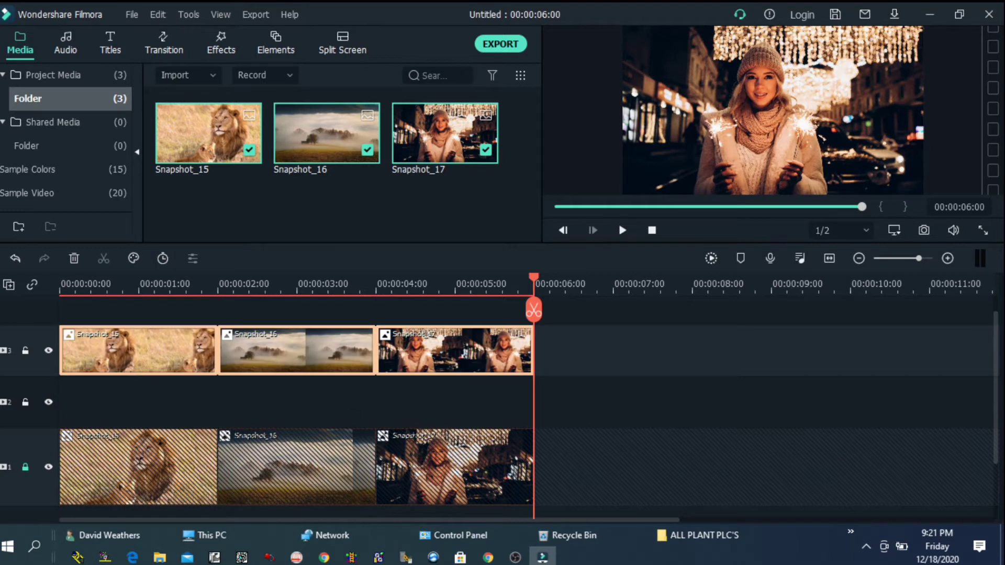
Unlock track 1, then lock and hide track 3
click(25, 467)
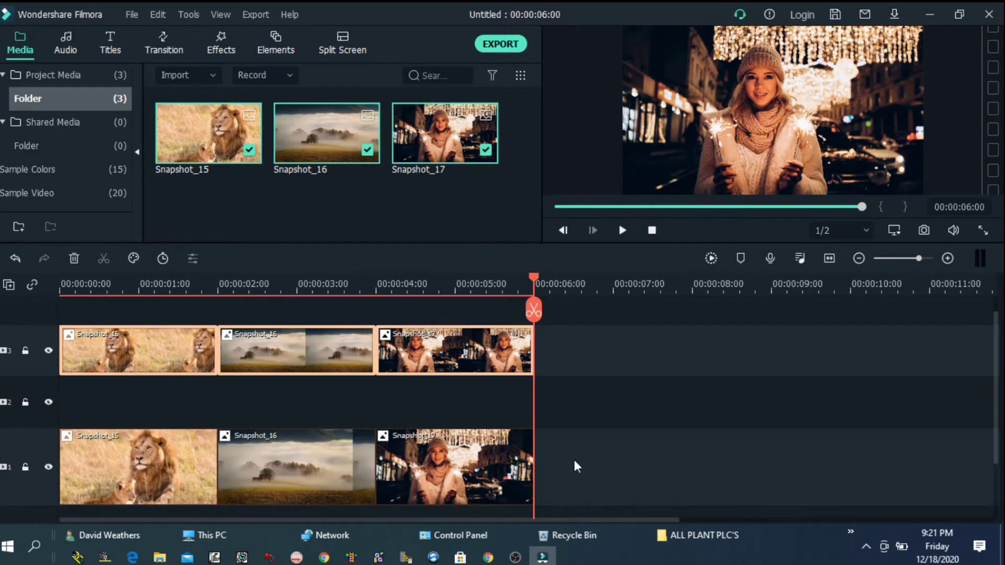
click(25, 352)
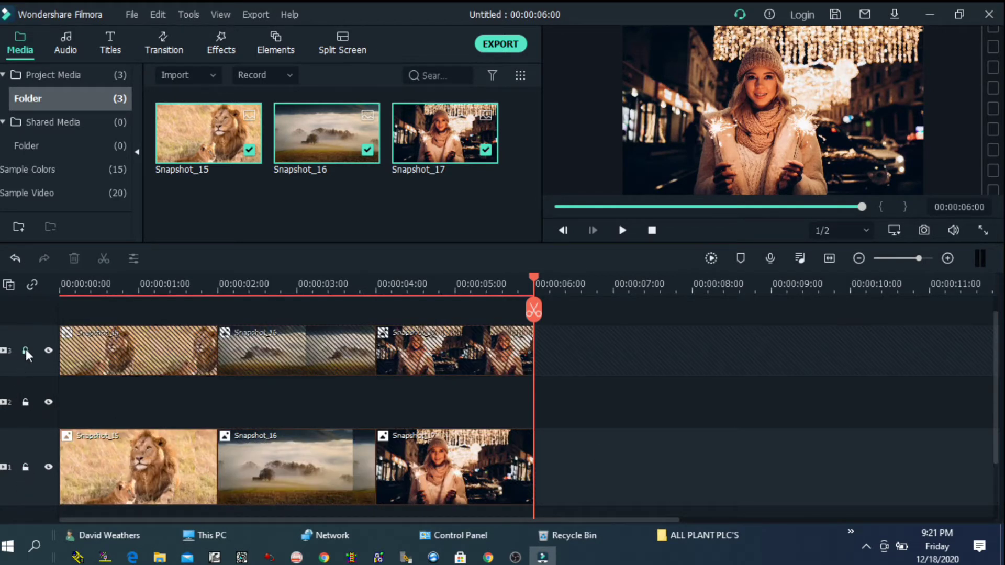
click(51, 355)
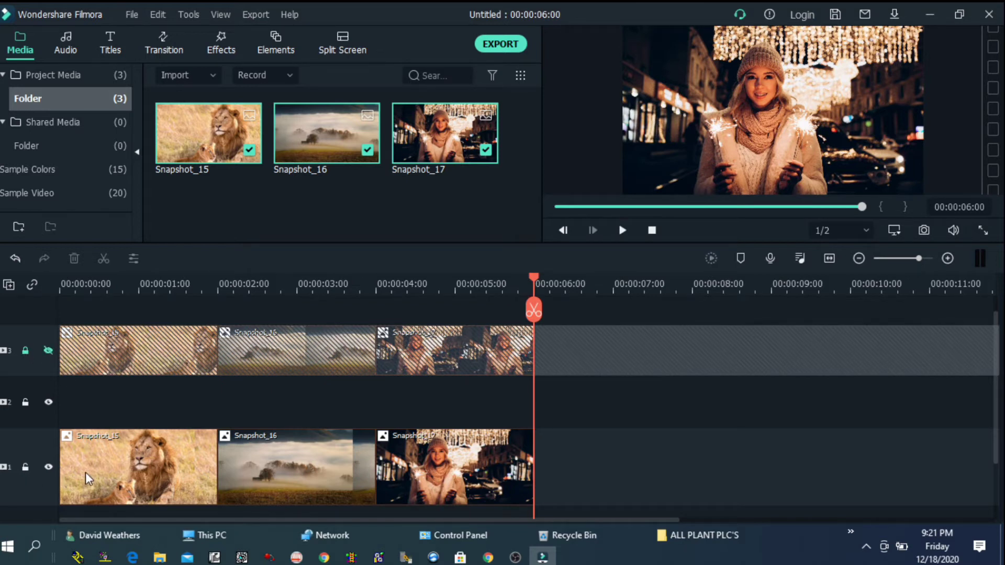
Give the lion clip a Pan & Zoom with its start frame enlarged to about 1753x986
click(99, 478)
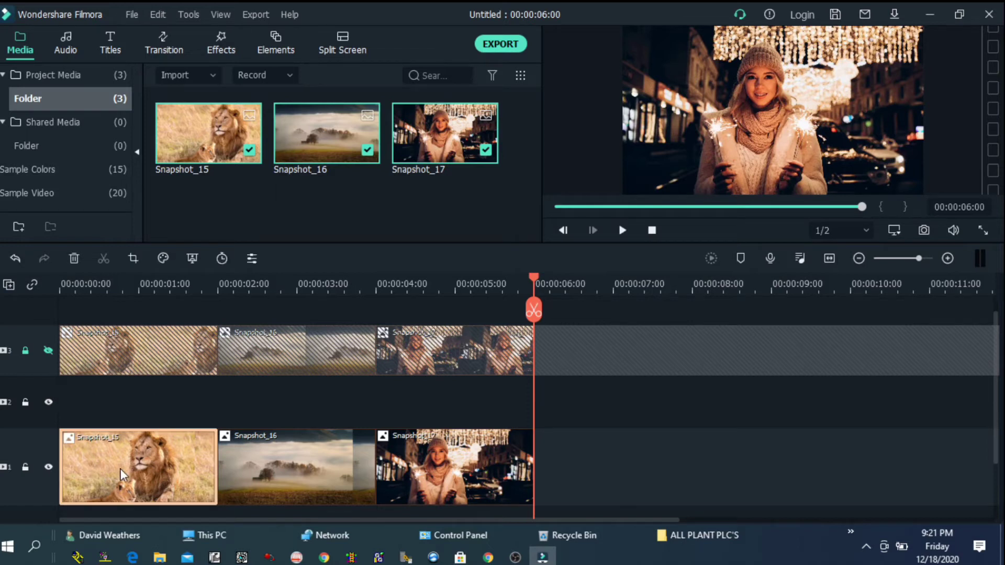
right_click(120, 469)
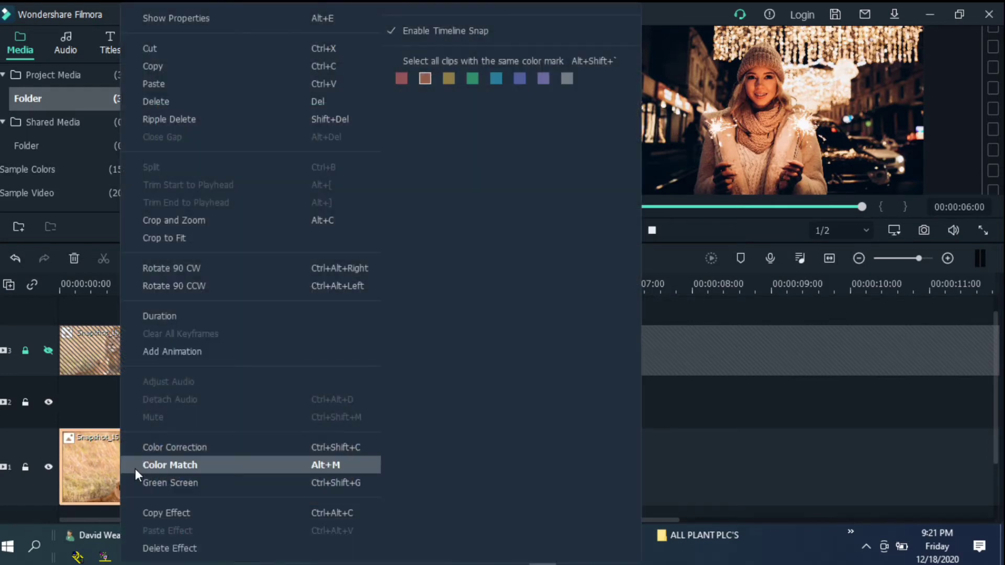
click(177, 219)
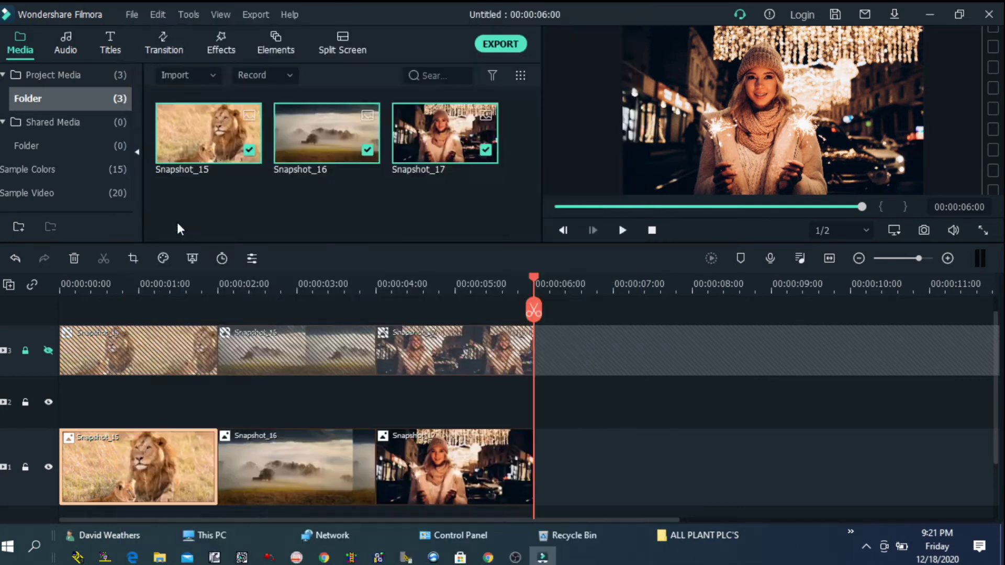
click(256, 41)
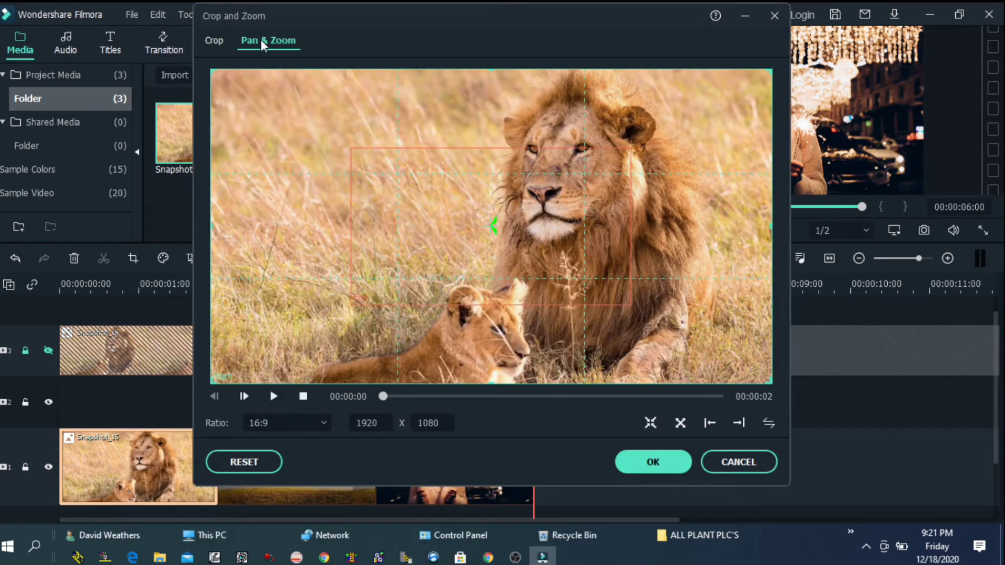
drag(355, 306, 238, 367)
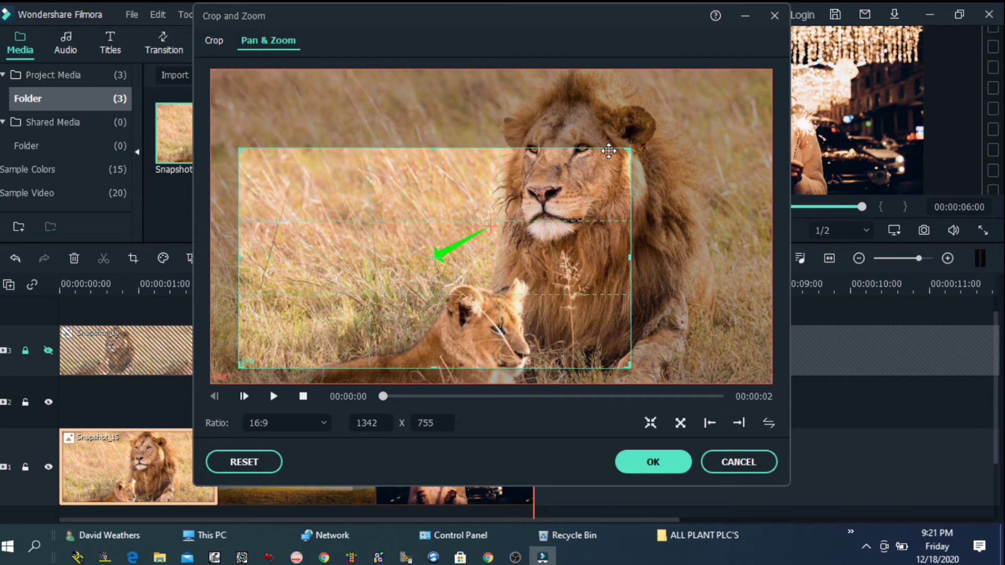
drag(630, 149, 752, 108)
drag(653, 165, 655, 165)
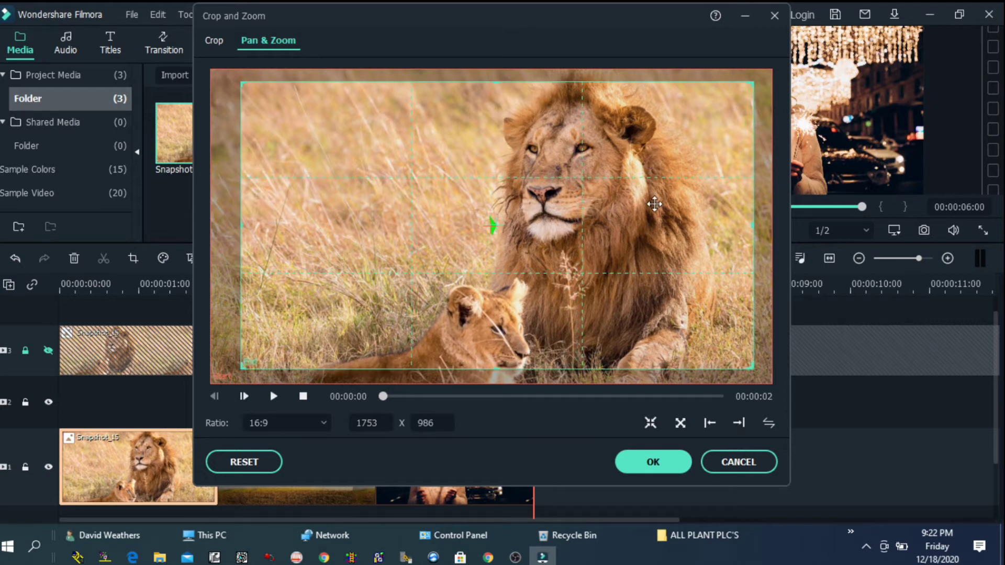
drag(655, 204, 651, 204)
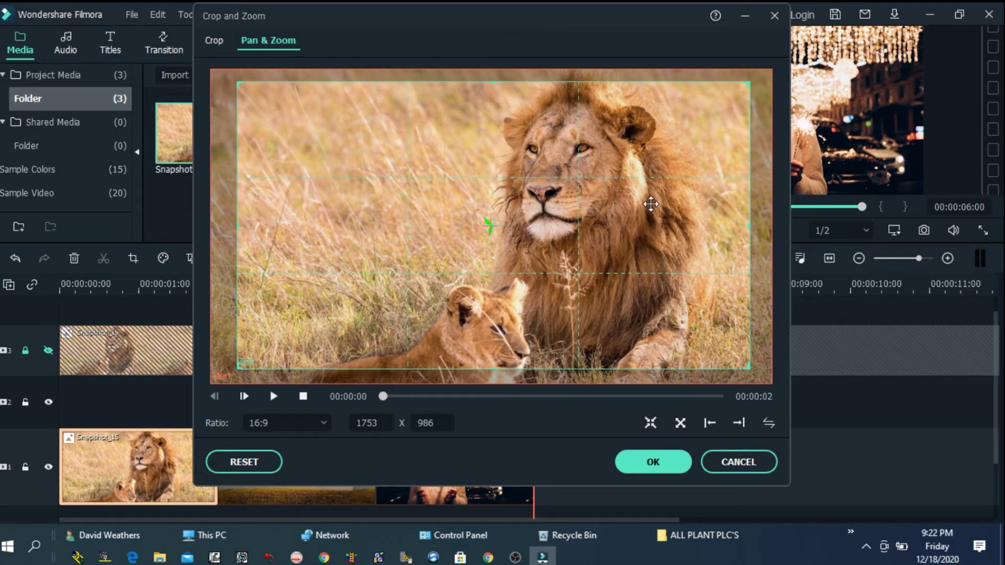
click(660, 465)
Give the misty-field clip a Pan & Zoom with its end frame enlarged to 1685x948
right_click(325, 471)
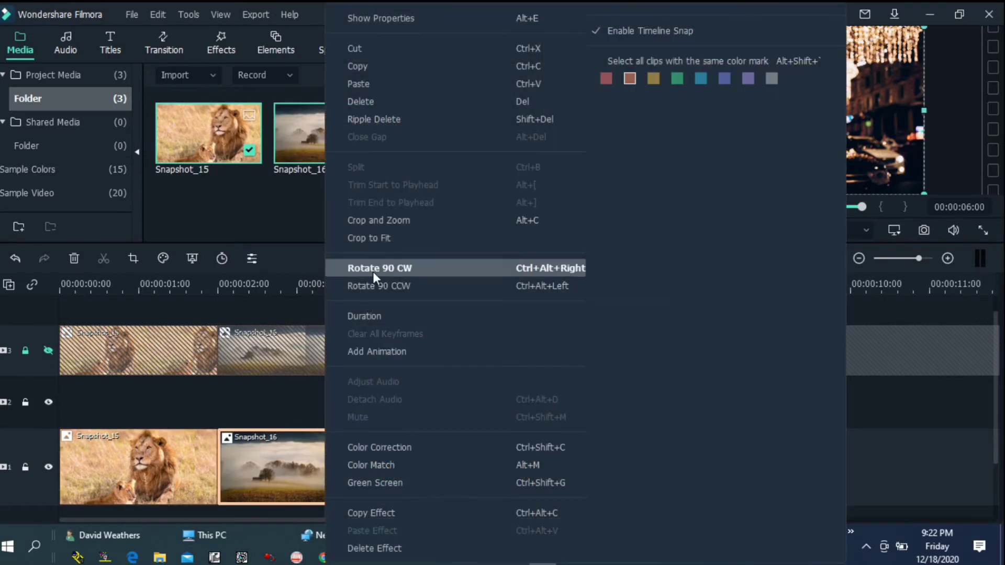
click(389, 220)
click(264, 43)
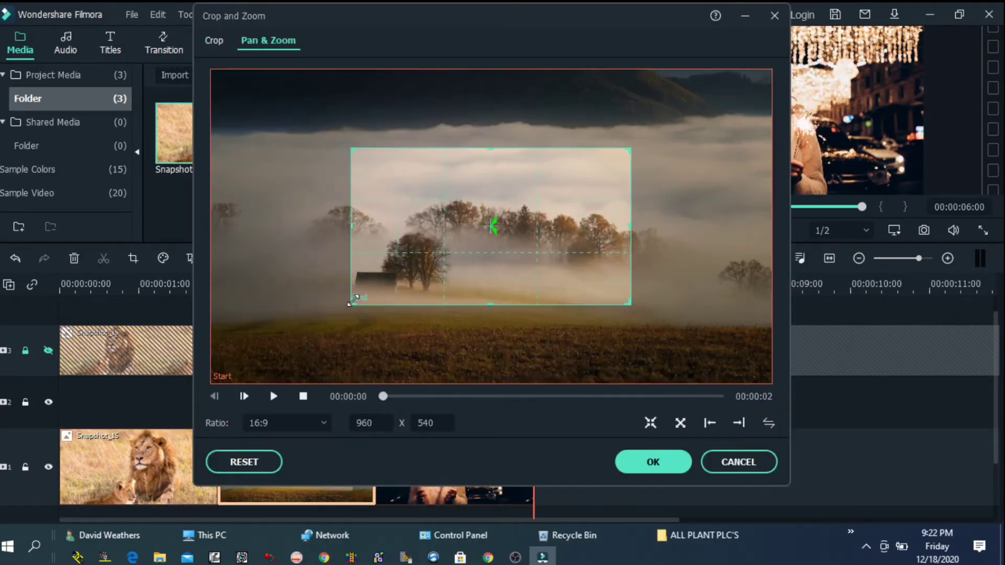
drag(351, 302, 234, 377)
drag(631, 148, 673, 202)
click(653, 461)
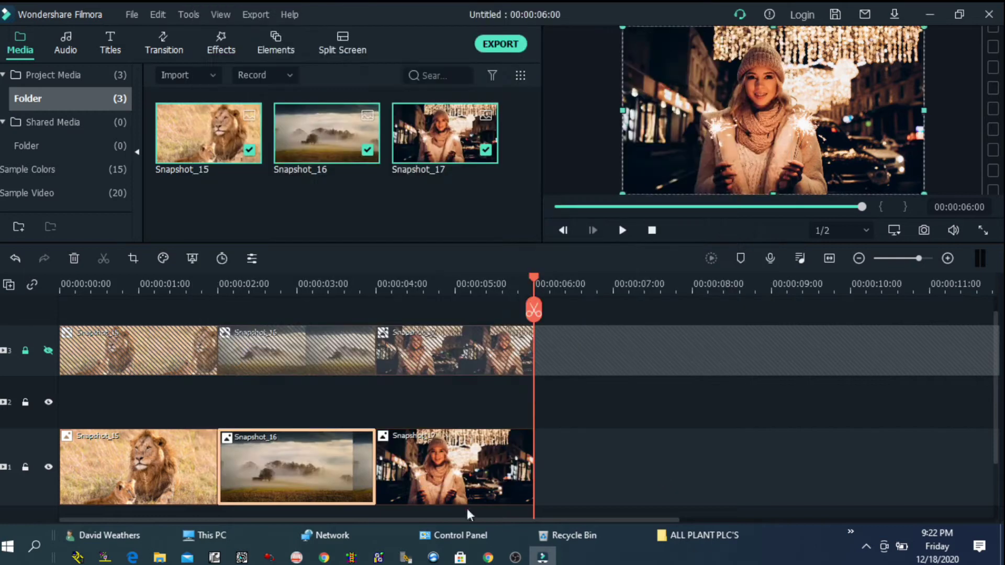
Add the Square Blur effect to track 2 and stretch it to 00:00:06:00
click(225, 49)
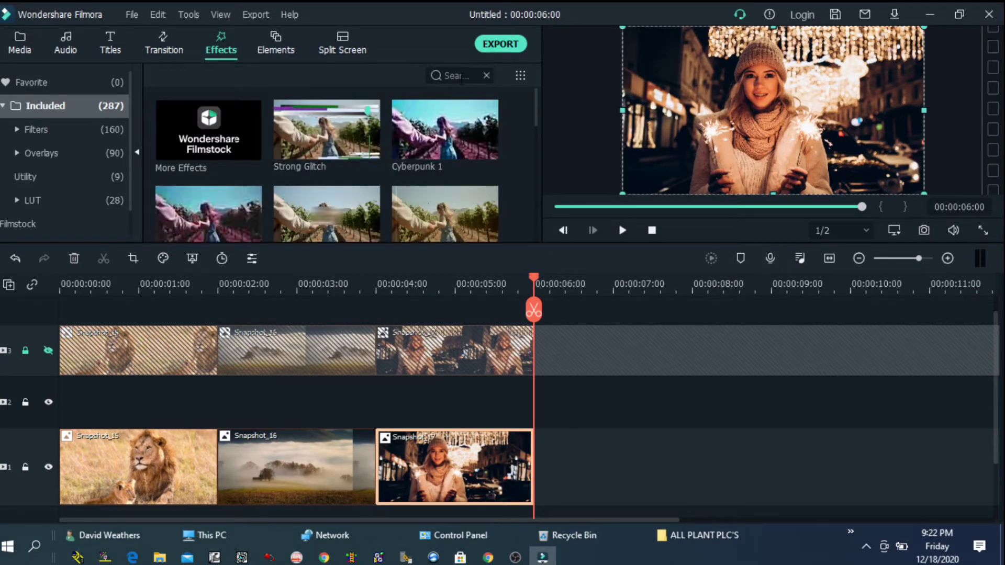
click(461, 77)
text(blur)
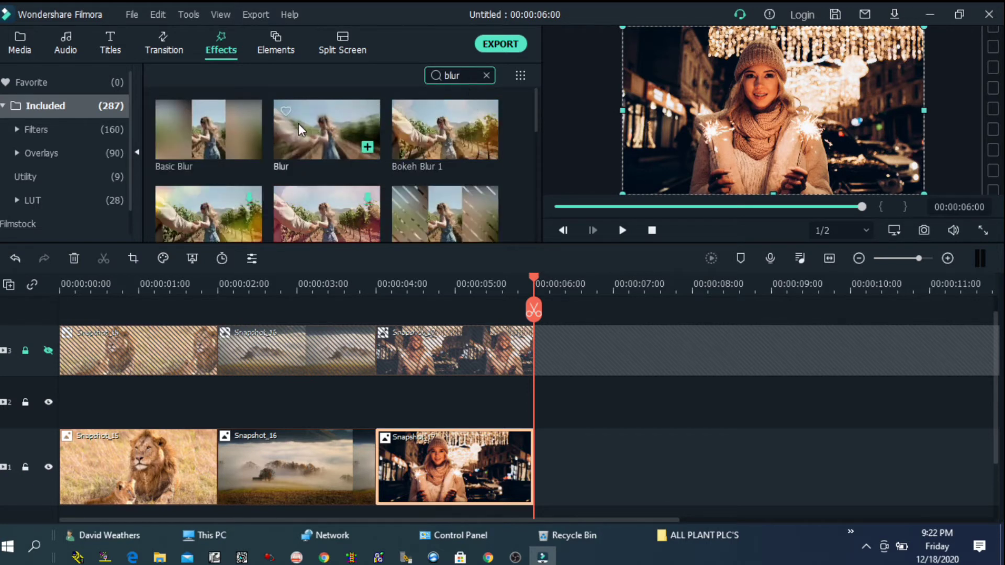
scroll(434, 157, down, 3)
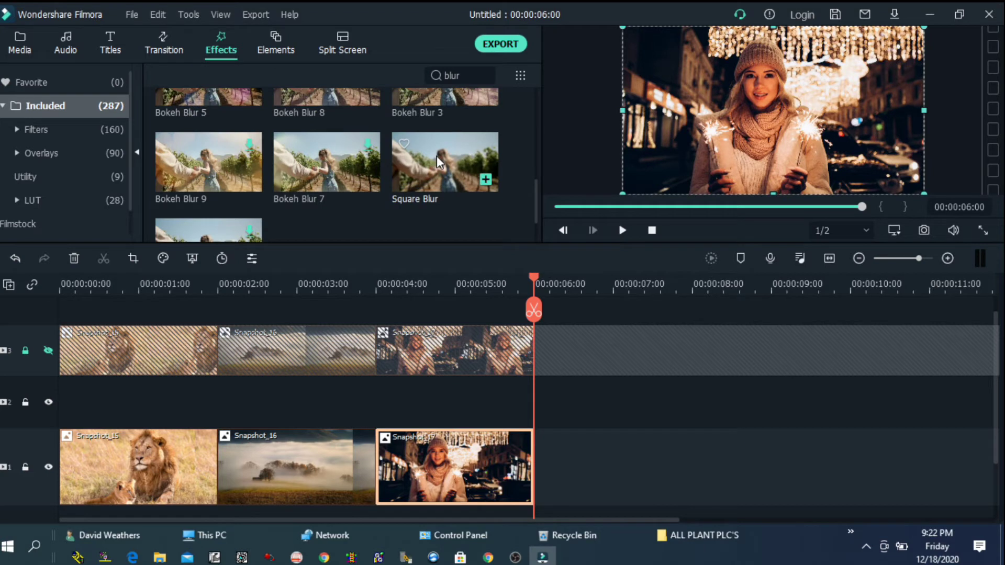
drag(438, 161, 69, 406)
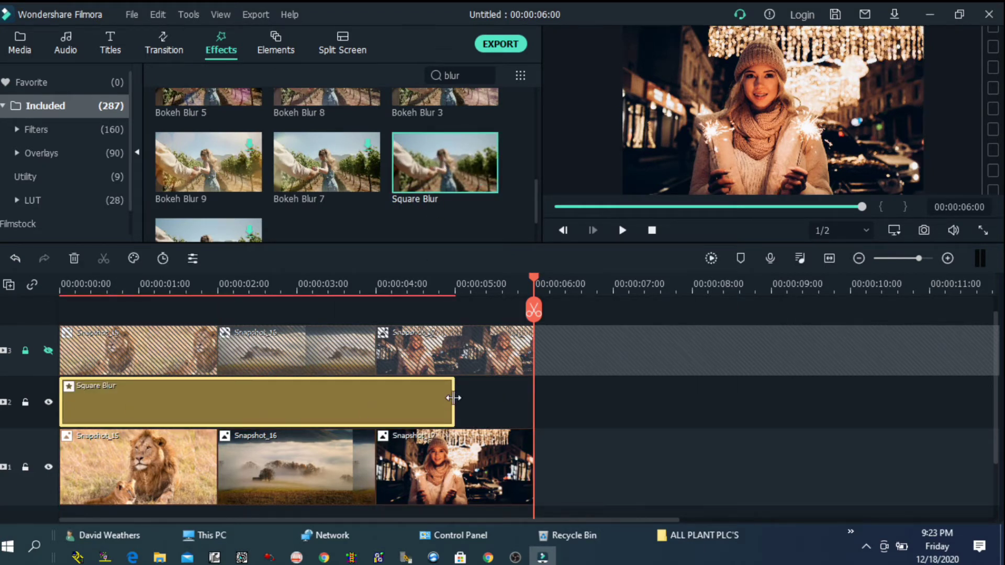
drag(453, 398, 532, 400)
Play the blurred result from the start, then stop and rewind the preview
click(651, 229)
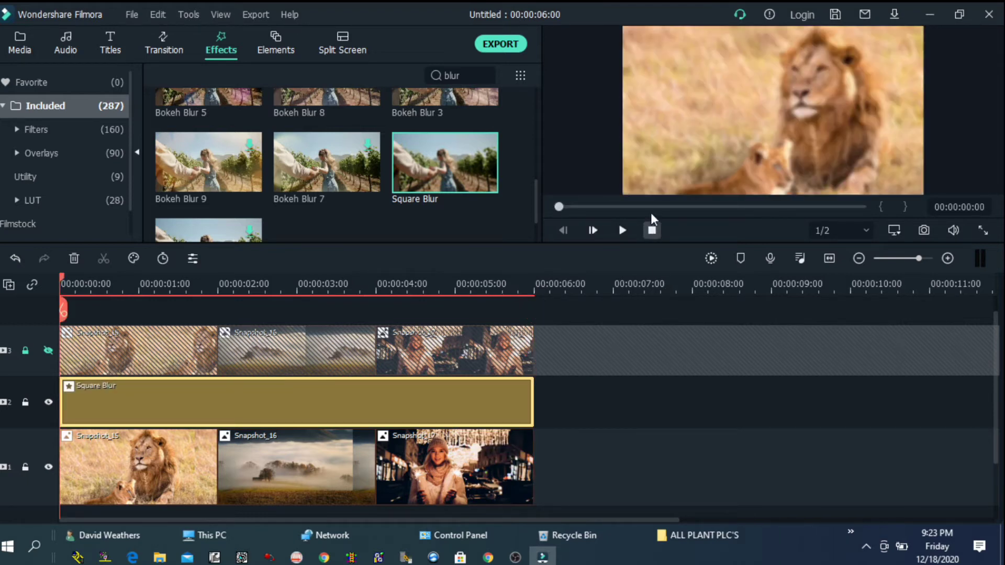
click(621, 230)
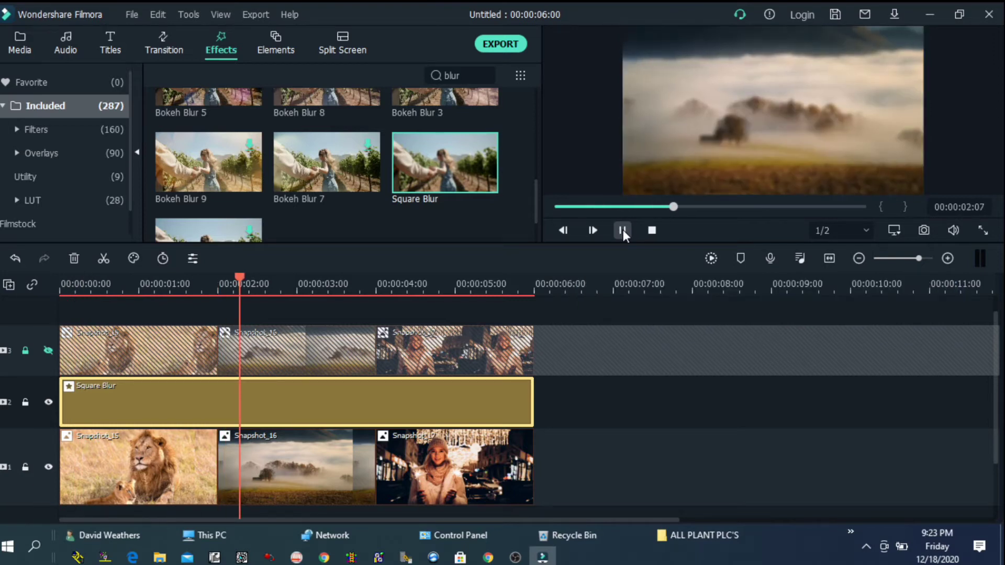
click(623, 230)
click(653, 227)
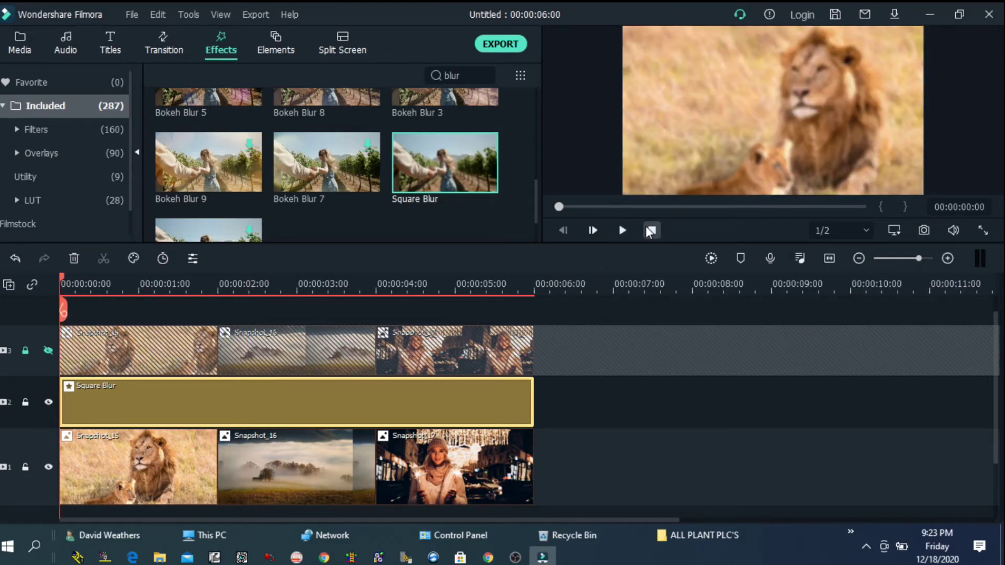
Show and unlock track 3, then shrink the lion photo and centre it over its blurred background
click(48, 350)
click(25, 351)
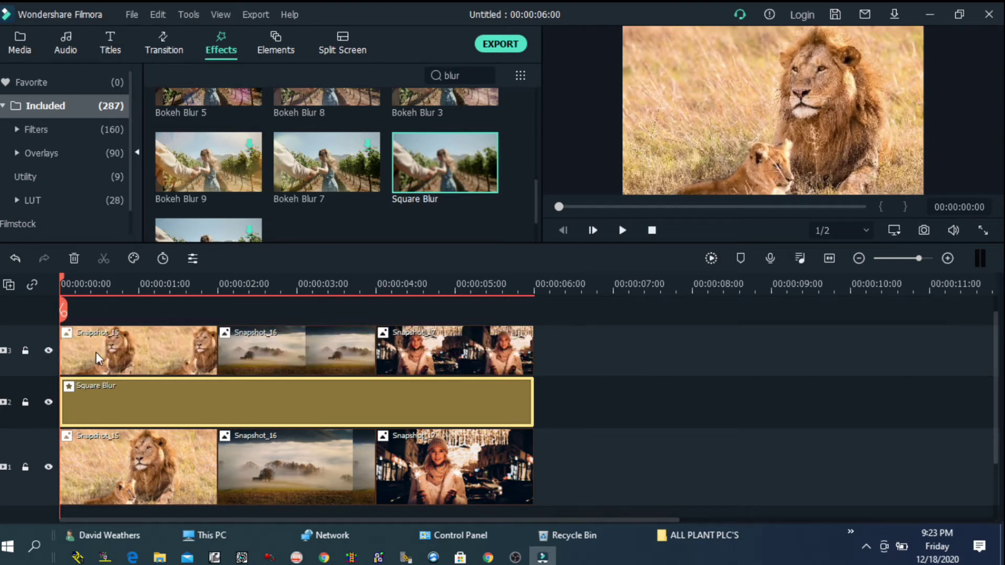
click(130, 360)
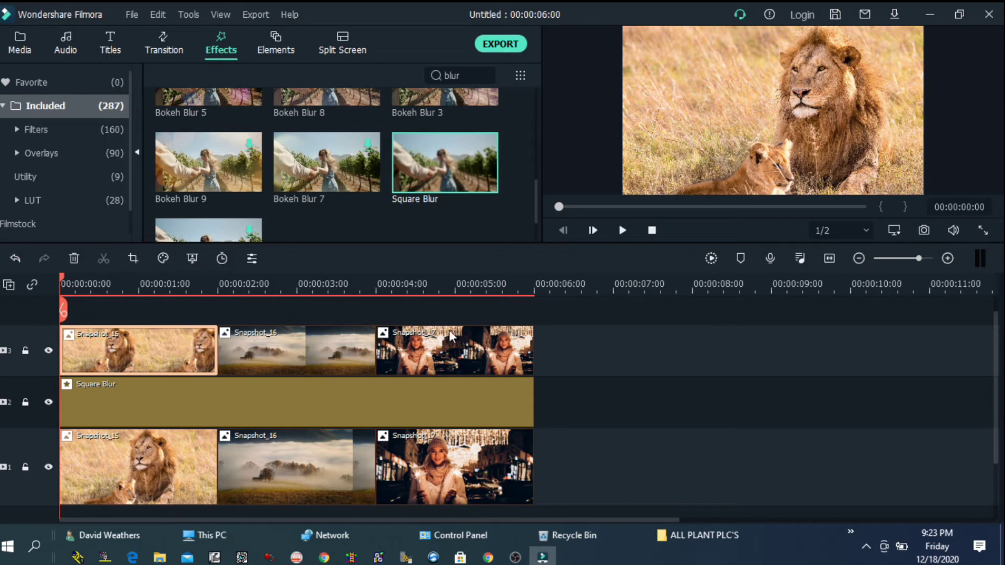
double_click(194, 353)
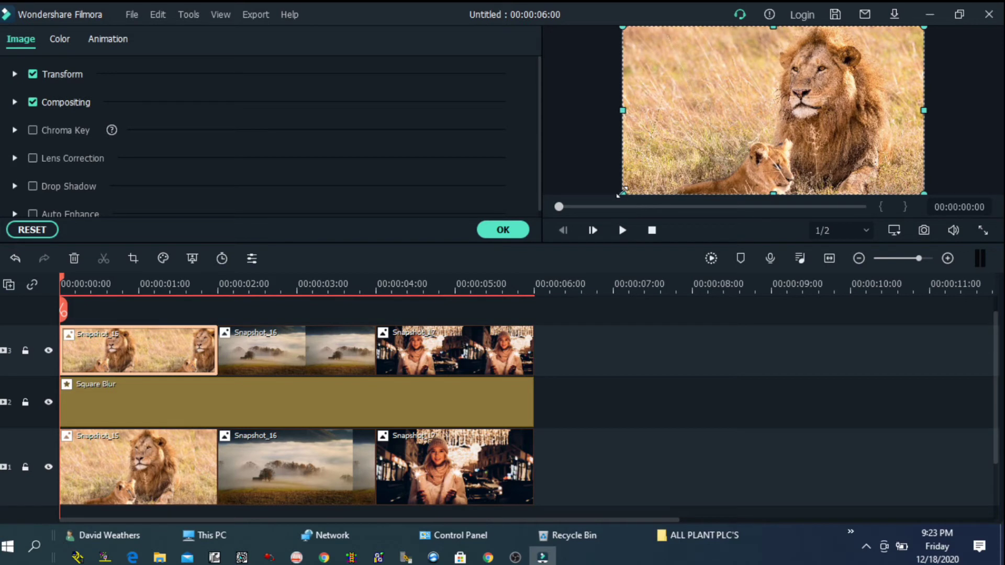
drag(623, 193, 710, 146)
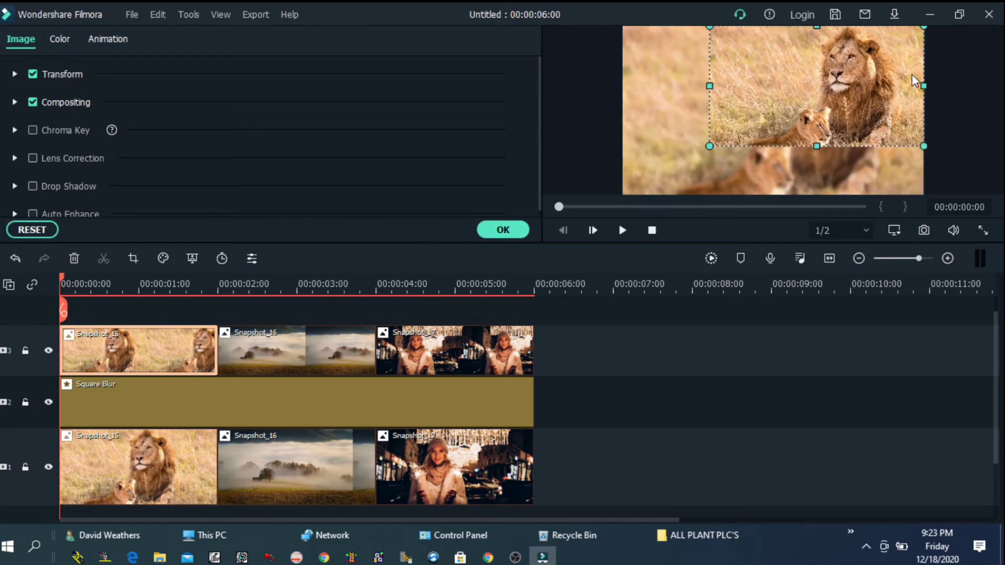
mouse_move(887, 71)
mouse_down()
mouse_move(868, 91)
mouse_move(869, 63)
mouse_up()
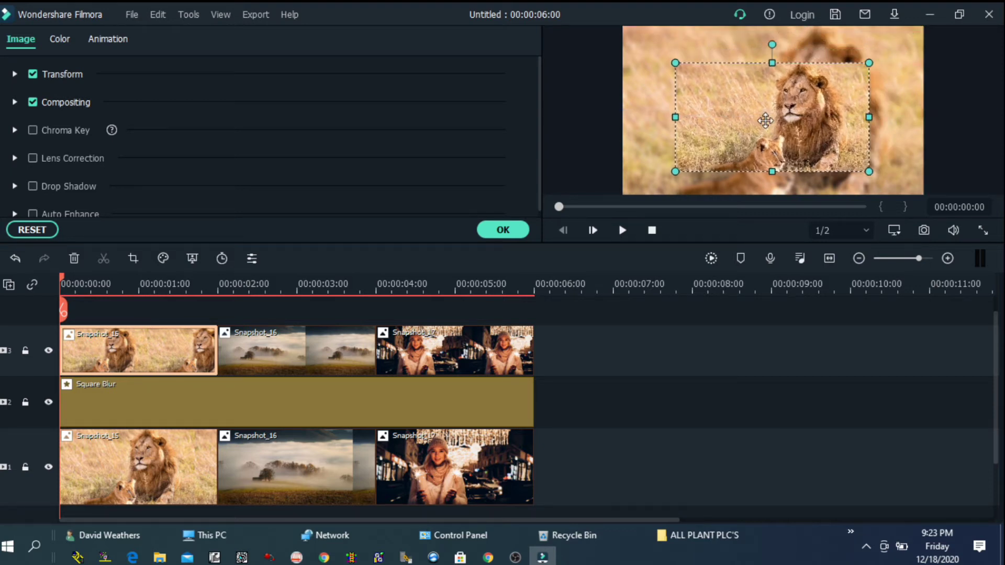
mouse_move(765, 121)
mouse_down()
mouse_move(776, 121)
mouse_move(766, 121)
mouse_up()
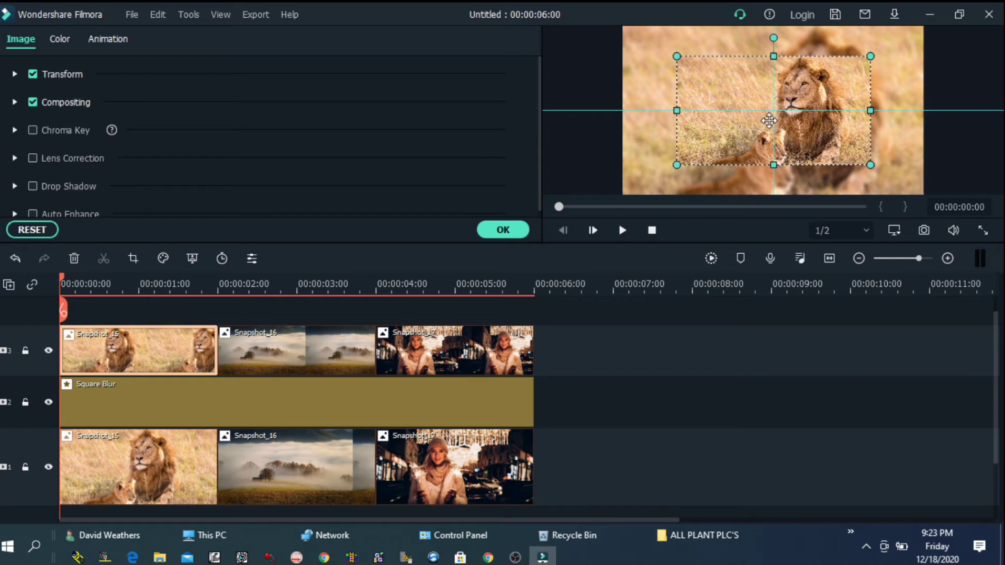
click(763, 181)
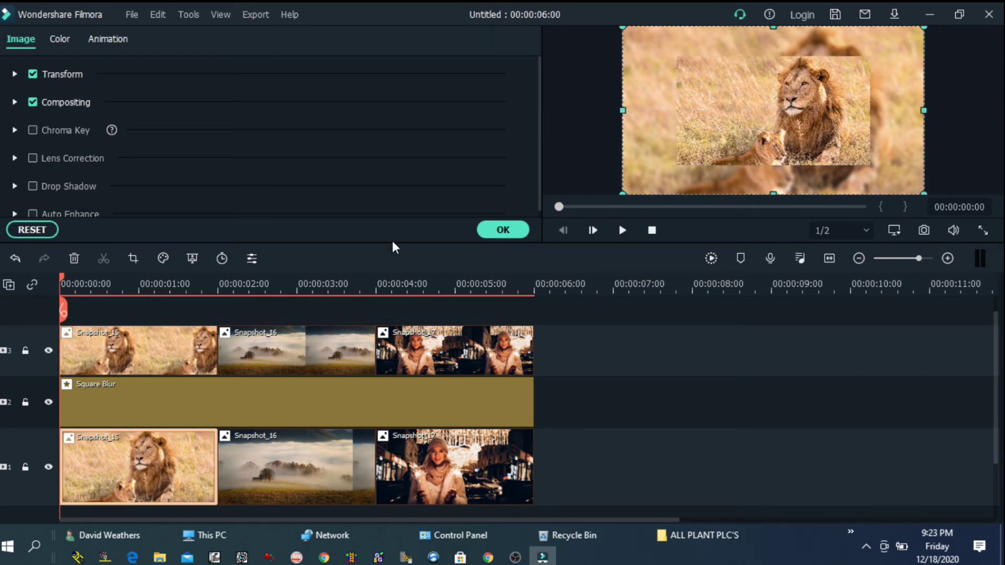
Shrink the street-lights photo on track 3 and centre it over its background
drag(392, 244, 393, 265)
click(302, 376)
double_click(302, 377)
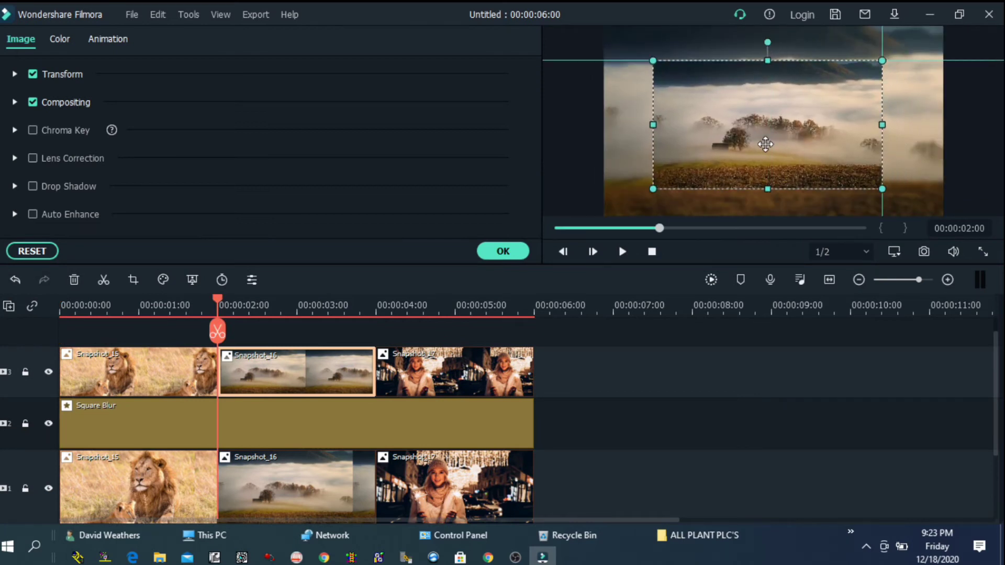
key(Down)
drag(921, 52, 890, 60)
click(623, 372)
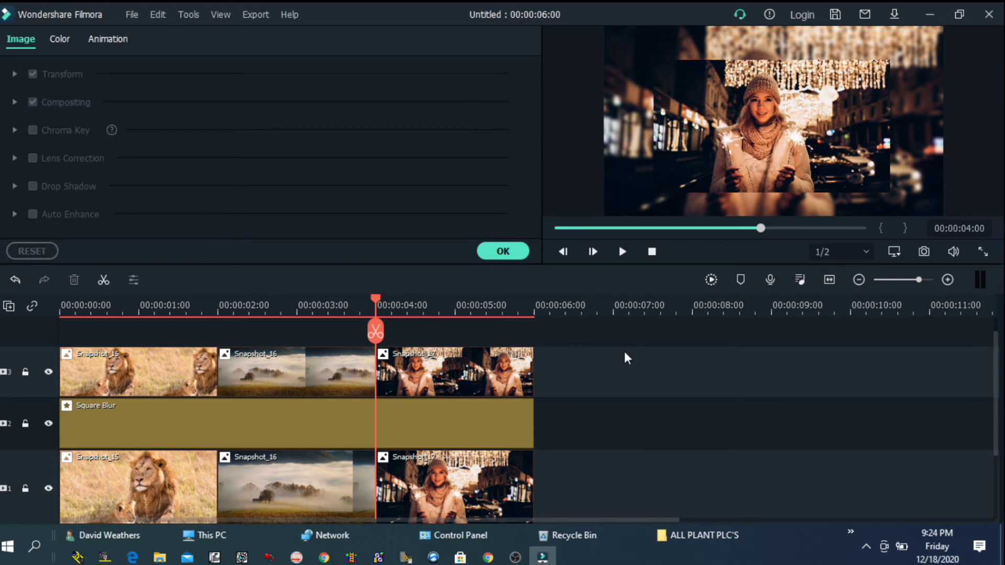
Apply the Border effect to the lion, foggy landscape and street-lights photos on track 3
click(517, 251)
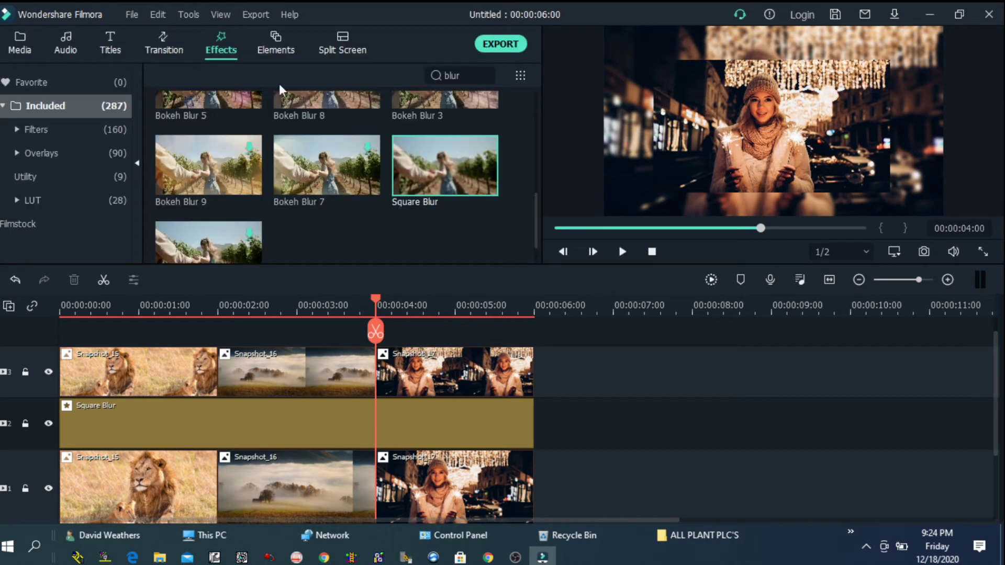
click(27, 176)
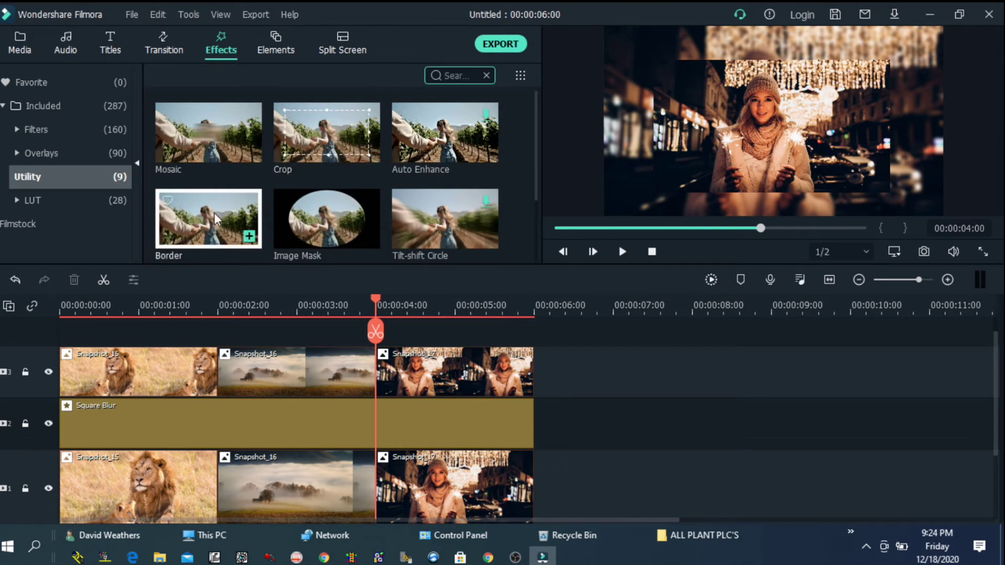
click(216, 218)
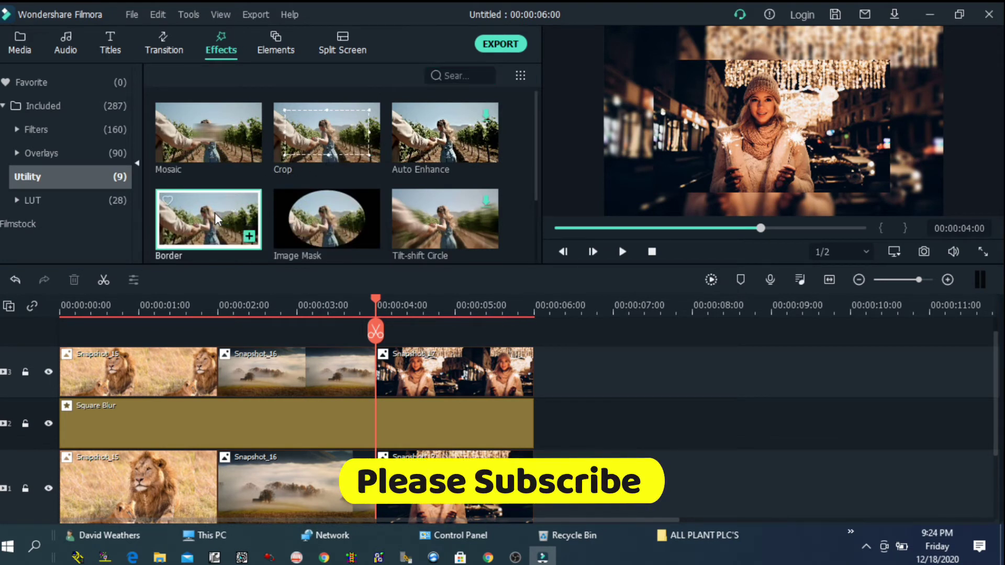
drag(217, 219, 97, 377)
drag(246, 230, 231, 386)
drag(222, 219, 405, 390)
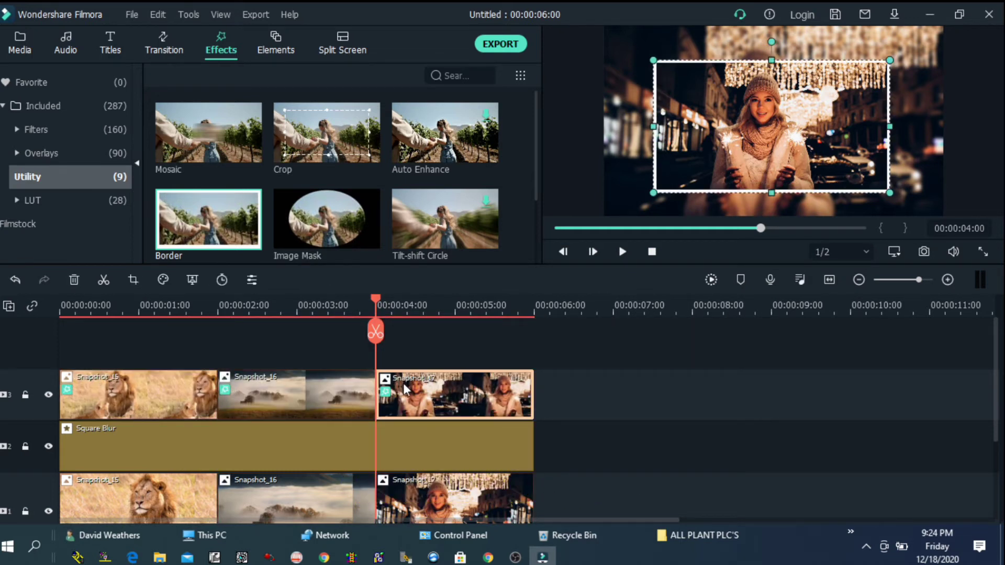
Increase the Border Size on the lion photo (Snapshot_15) for a thicker white frame
click(630, 359)
double_click(184, 413)
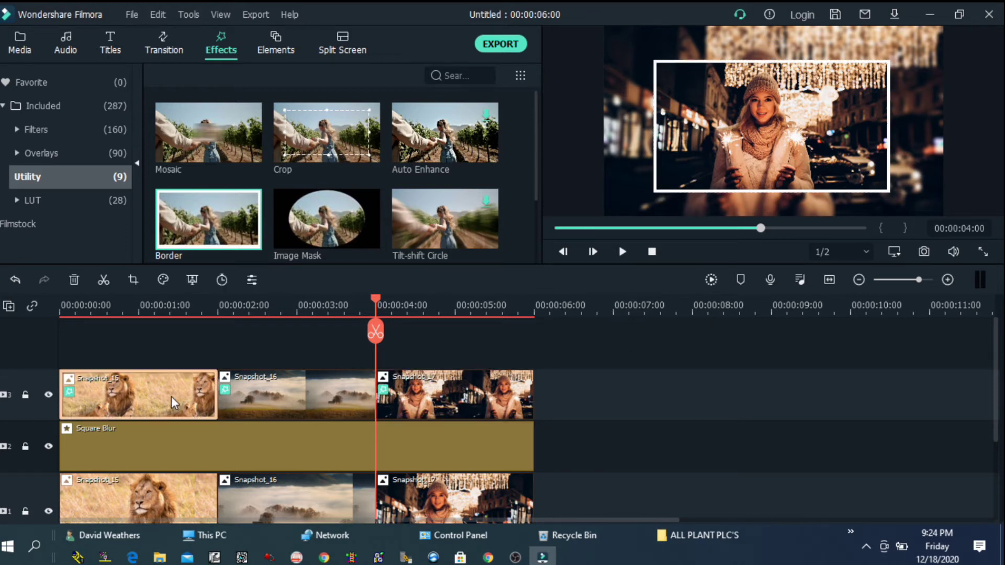
scroll(16, 218, down, 1)
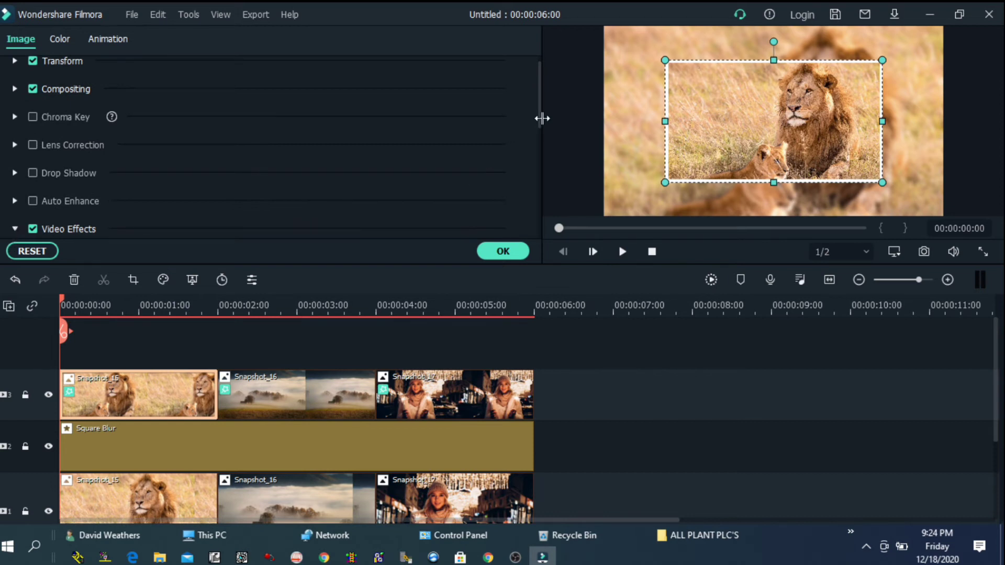
drag(541, 121, 539, 187)
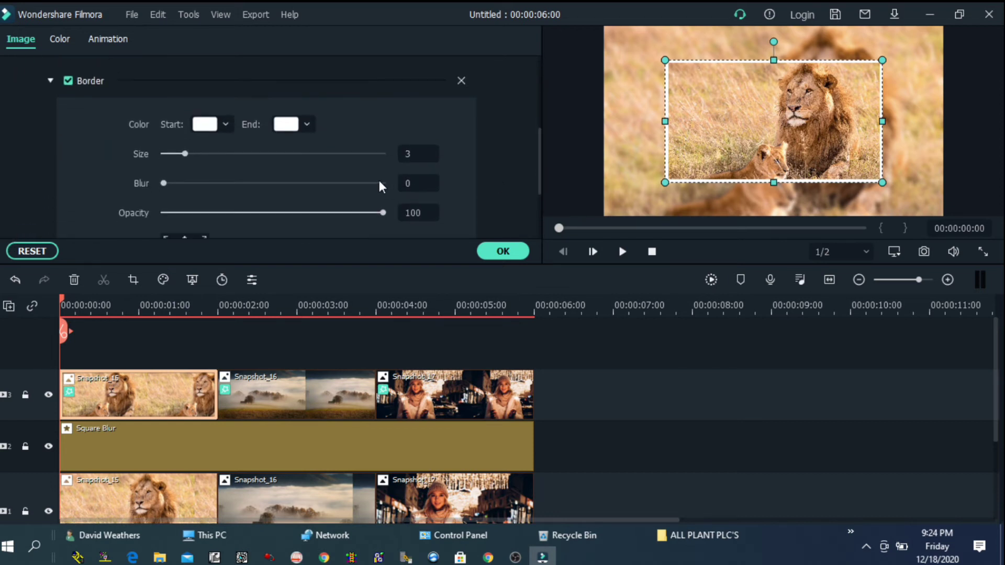
mouse_move(184, 156)
mouse_down()
mouse_move(314, 170)
mouse_move(203, 176)
mouse_move(189, 154)
mouse_move(183, 174)
mouse_up()
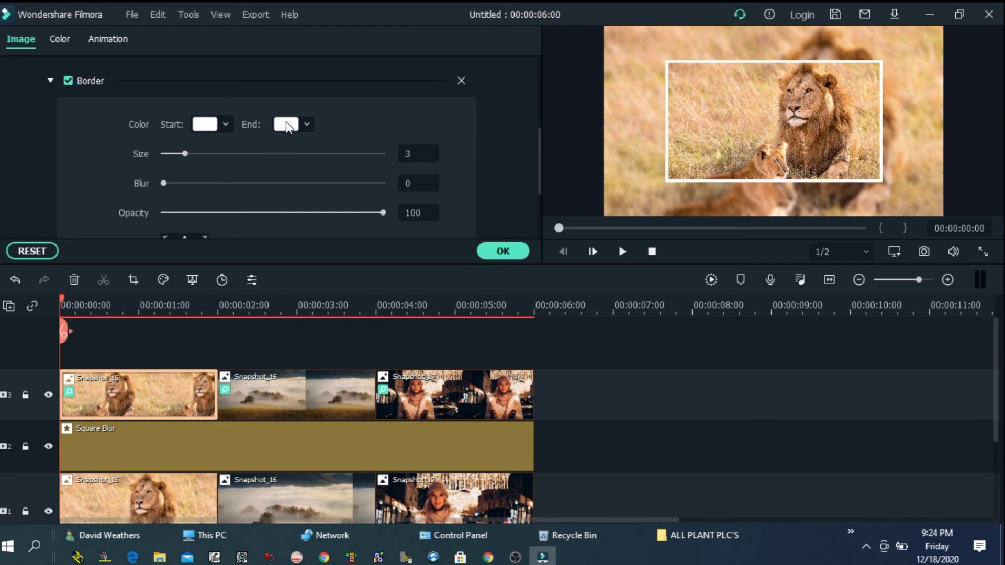
click(503, 252)
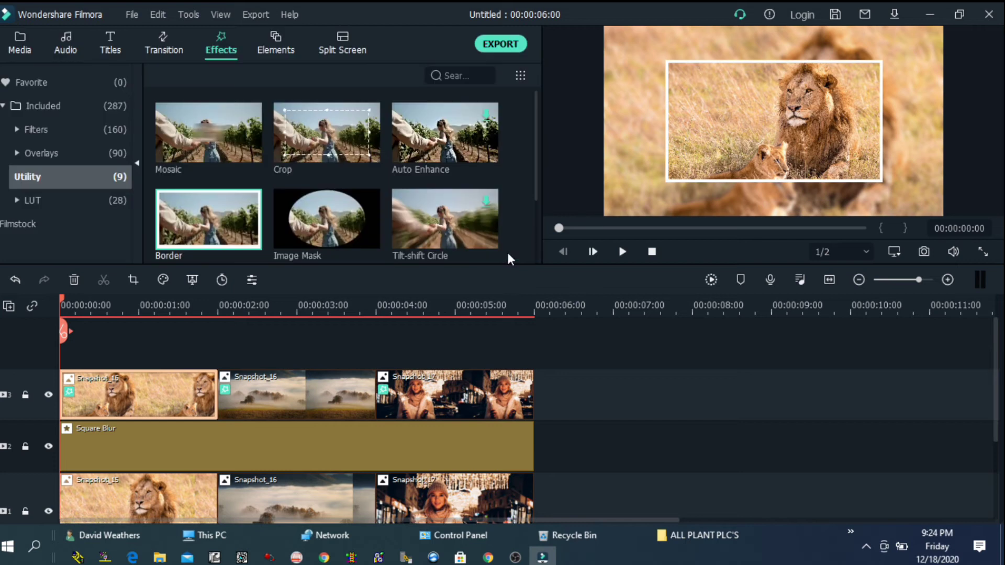
Apply Pause to the lion, Slide Right to the foggy landscape and Zoom In to street-lights, then play back
click(19, 43)
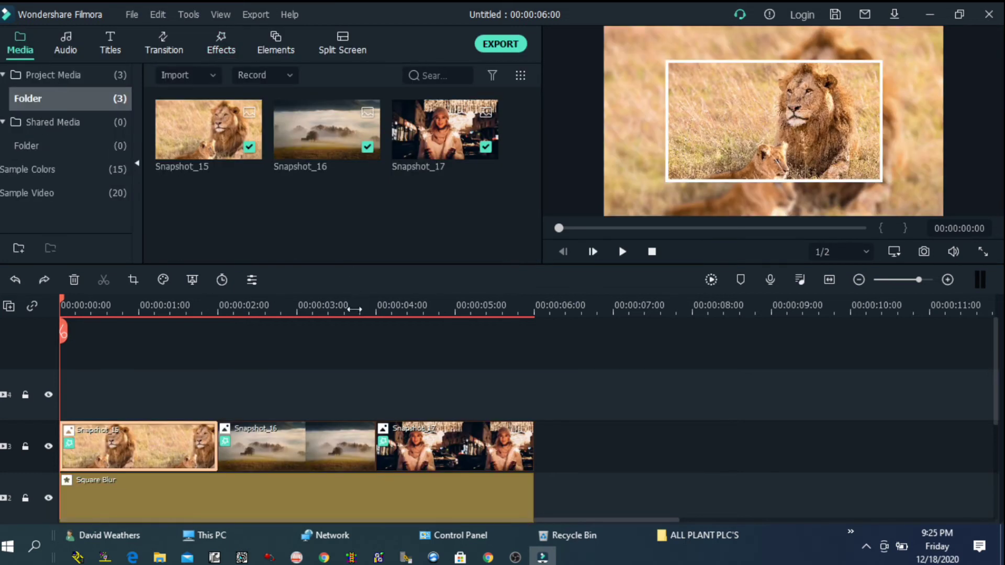
double_click(187, 444)
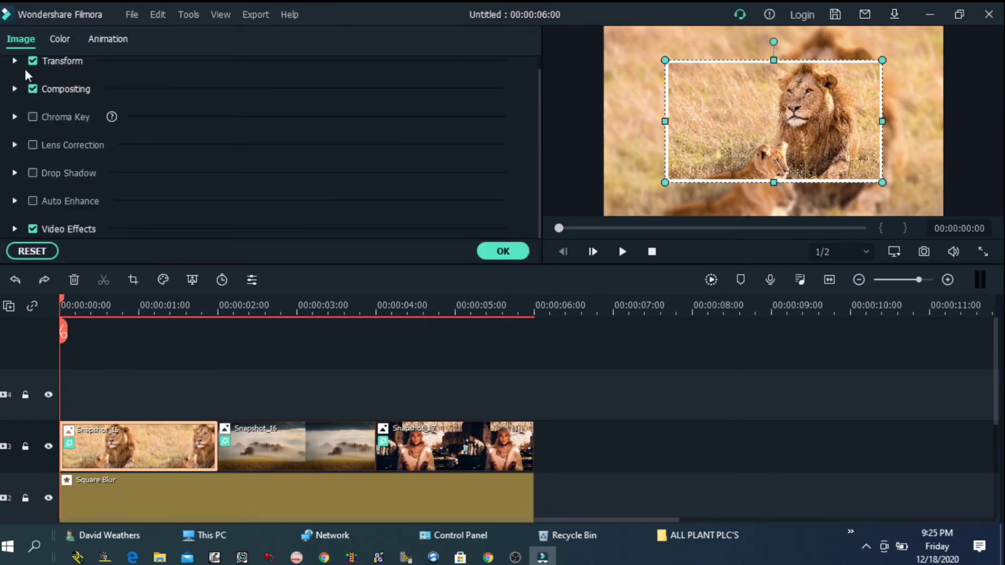
click(107, 41)
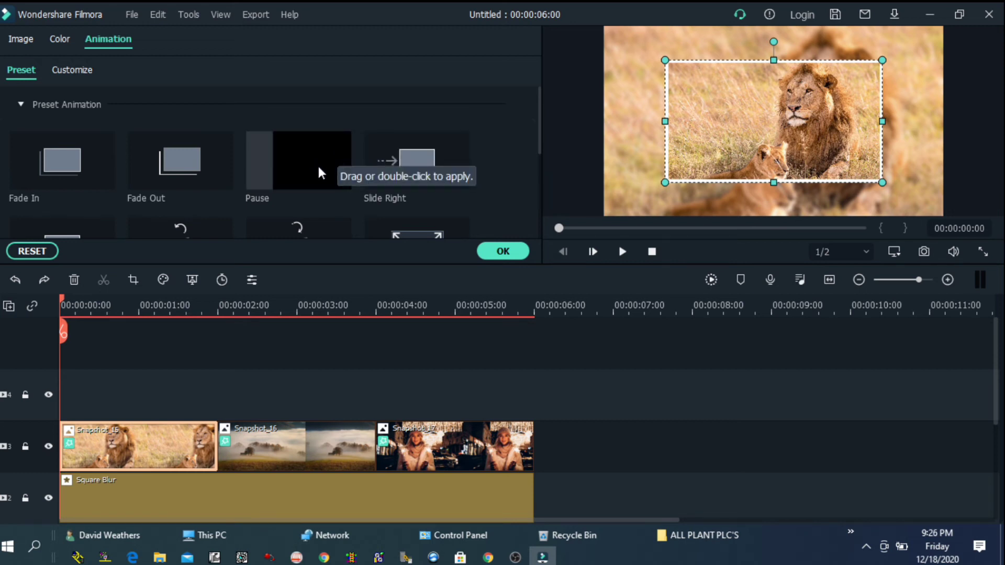
drag(317, 161, 61, 441)
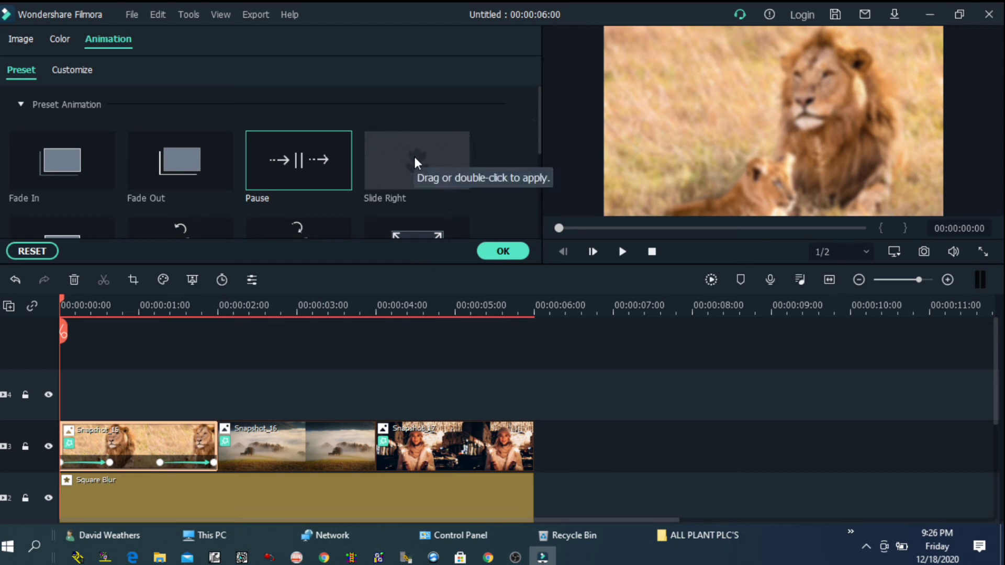
drag(440, 165, 228, 453)
scroll(507, 195, down, 3)
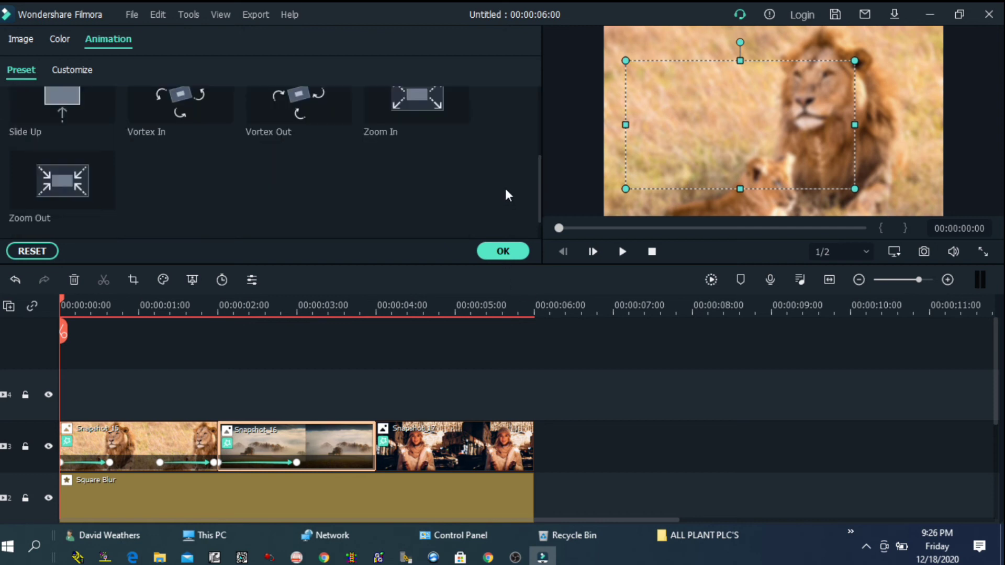
drag(423, 121, 386, 435)
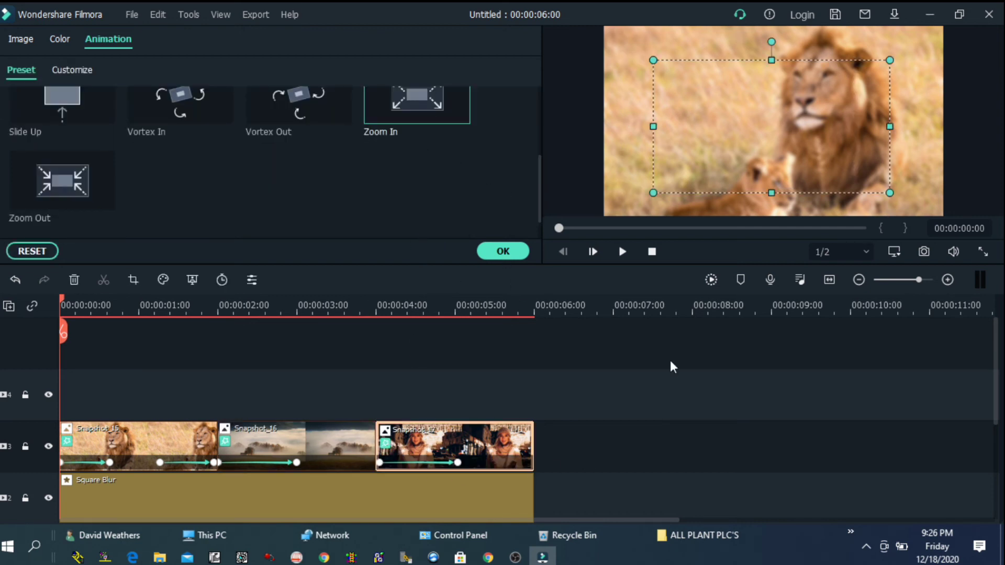
click(622, 251)
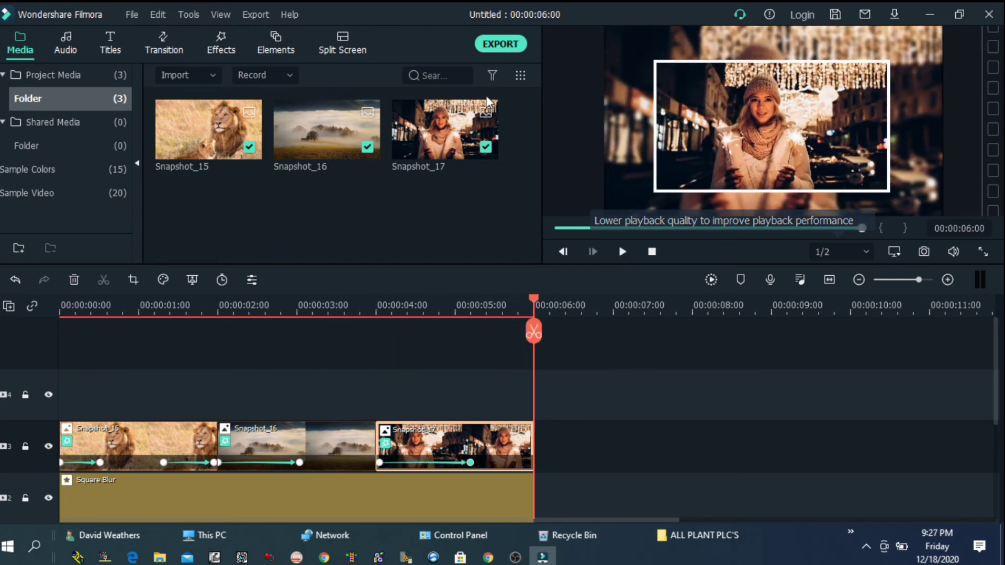
Open the Export window for the slideshow, set to MP4 at 1920x1080 and 25 fps
click(496, 49)
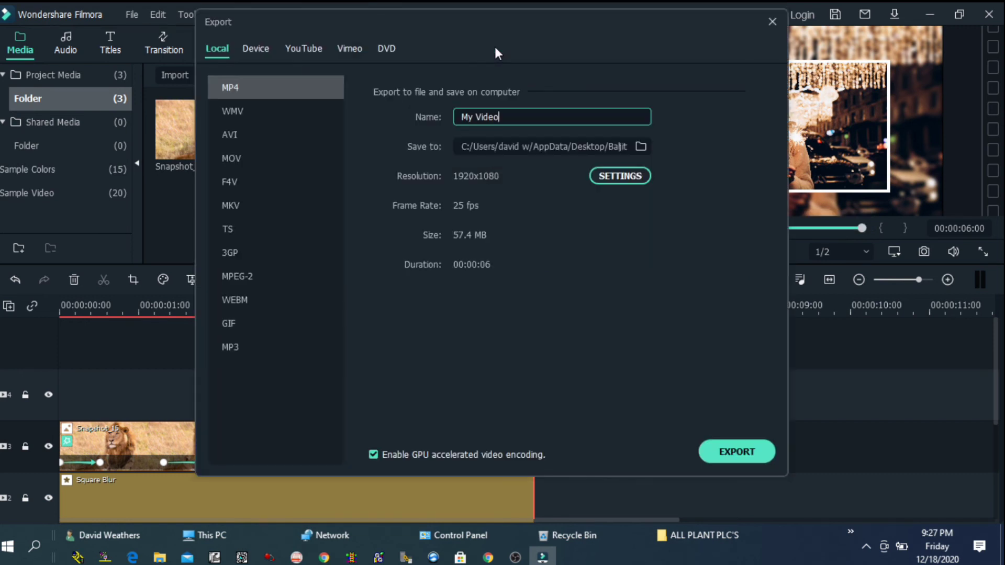